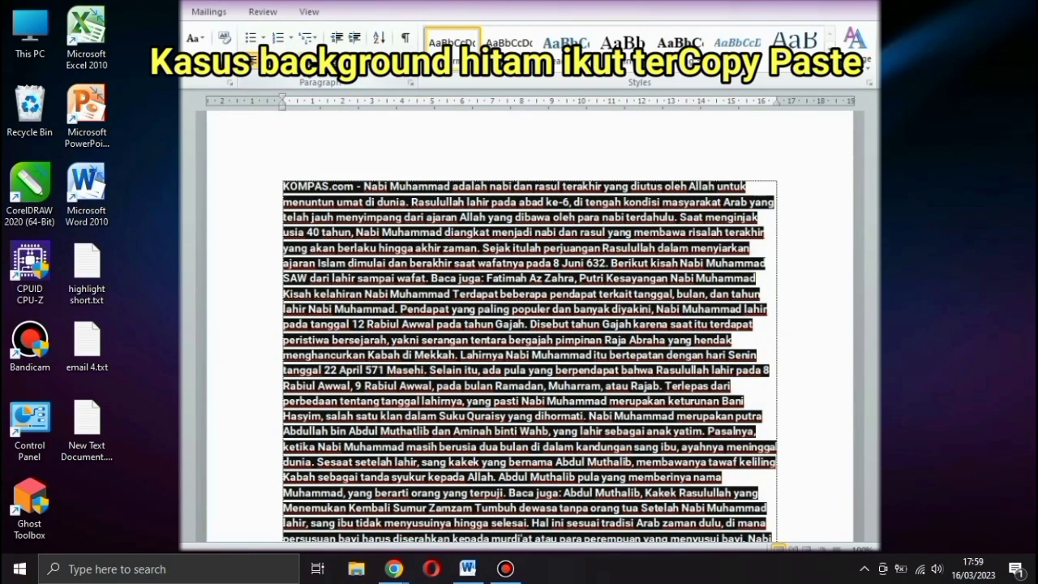
# - Select all of the pasted article text and justify it with Ctrl+J
pyautogui.hotkey('ctrl', 'a')
pyautogui.hotkey('ctrl', 'j')
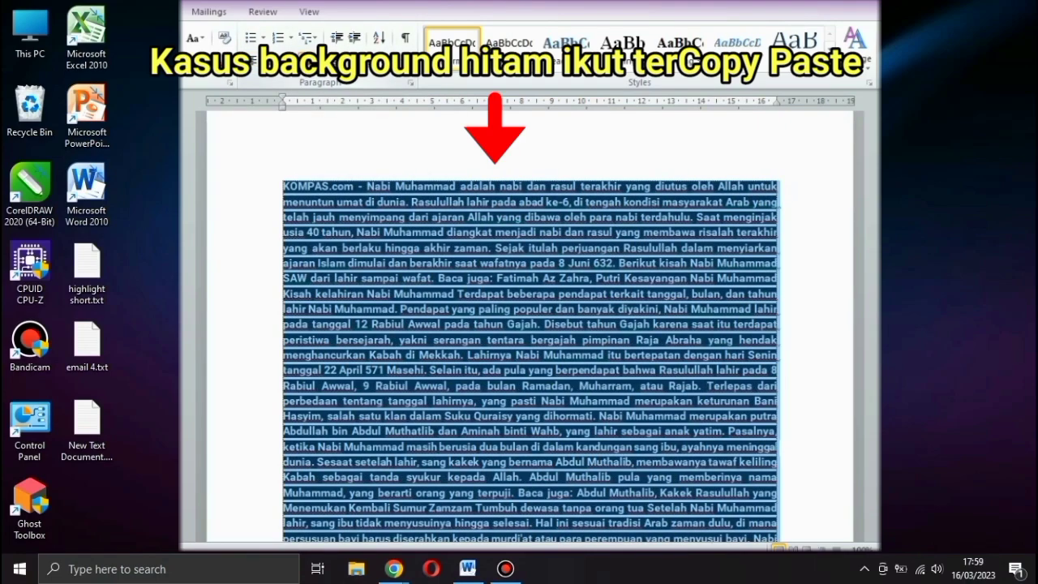
pyautogui.scroll(-5, 515, 284)
pyautogui.scroll(-10, 515, 284)
pyautogui.scroll(-10, 520, 294)
pyautogui.scroll(-5, 520, 293)
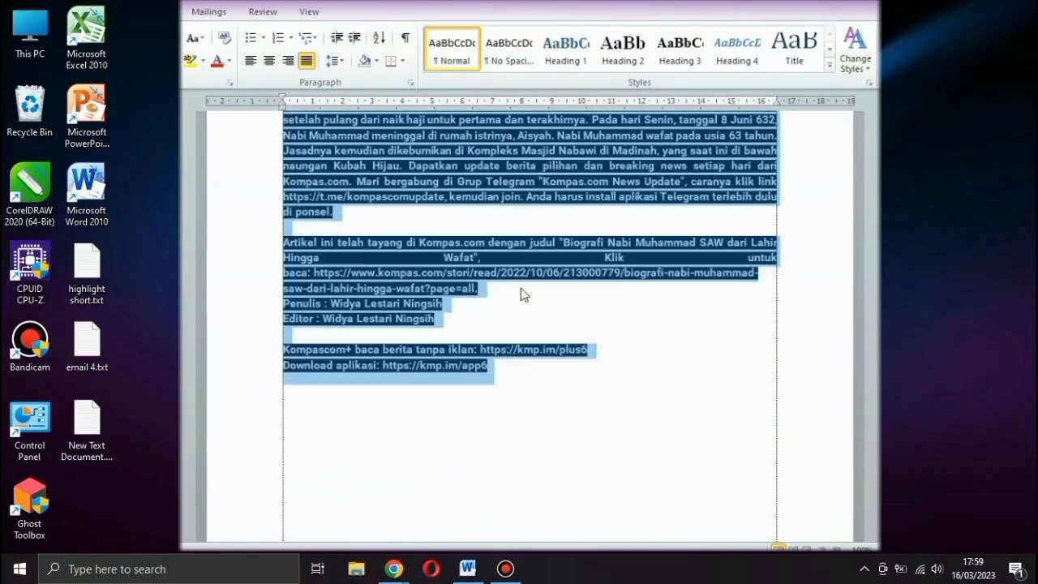
pyautogui.scroll(5, 520, 293)
pyautogui.scroll(15, 520, 294)
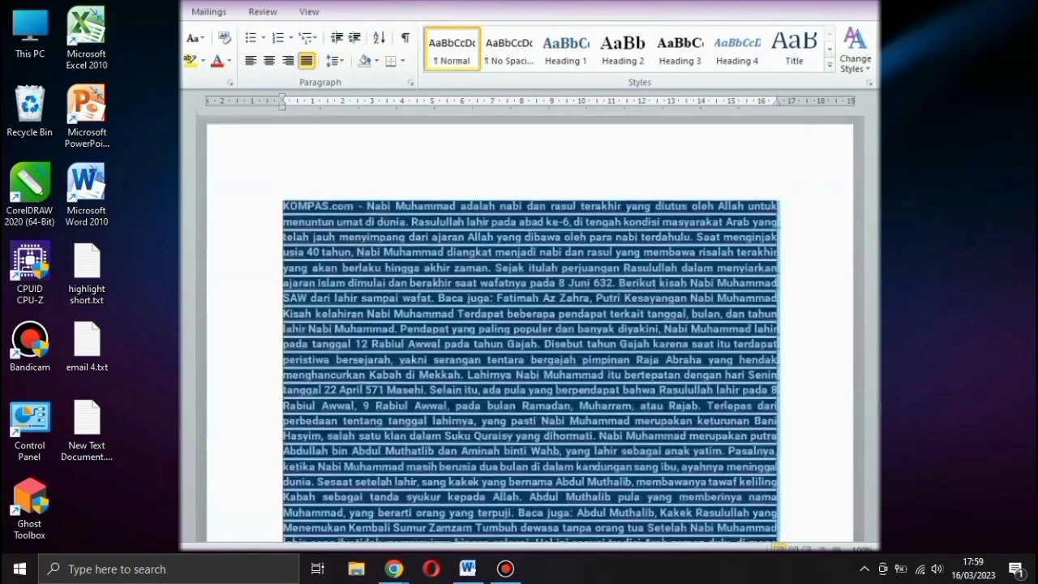
# - Deselect the justified article, select it all again, then deselect it once more
pyautogui.click(805, 290)
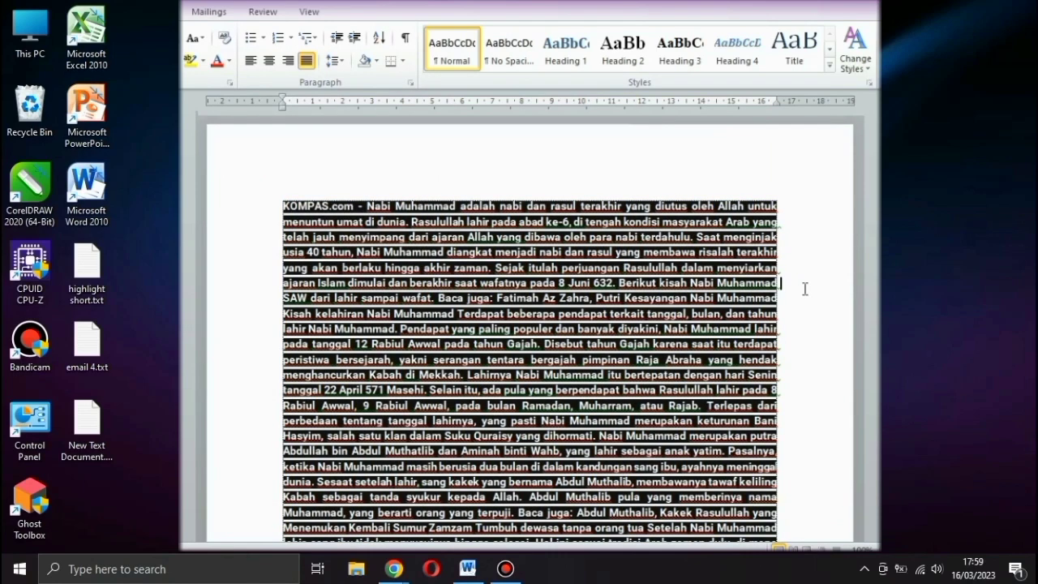
pyautogui.hotkey('ctrl', 'a')
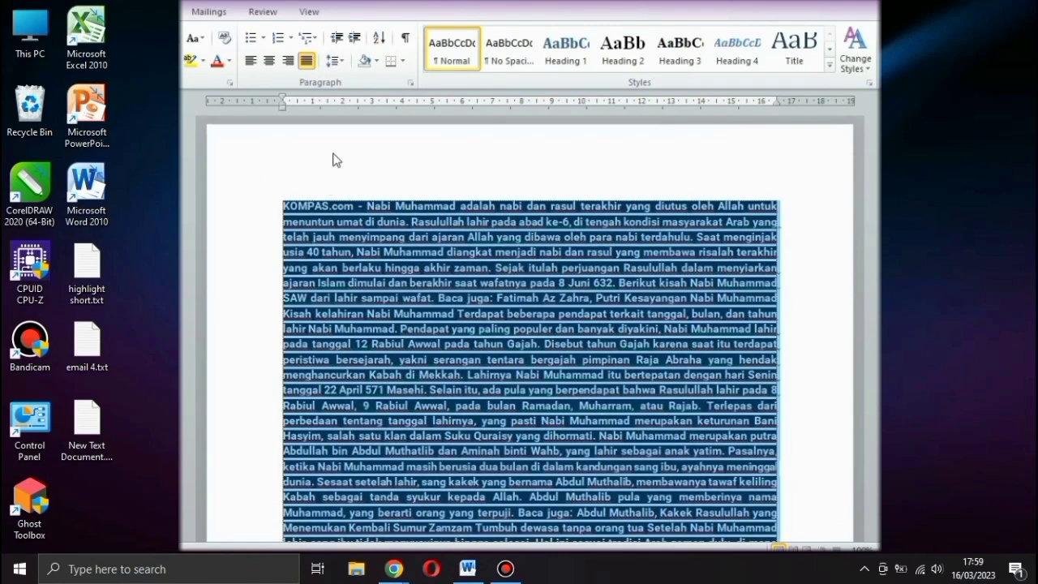
pyautogui.click(775, 267)
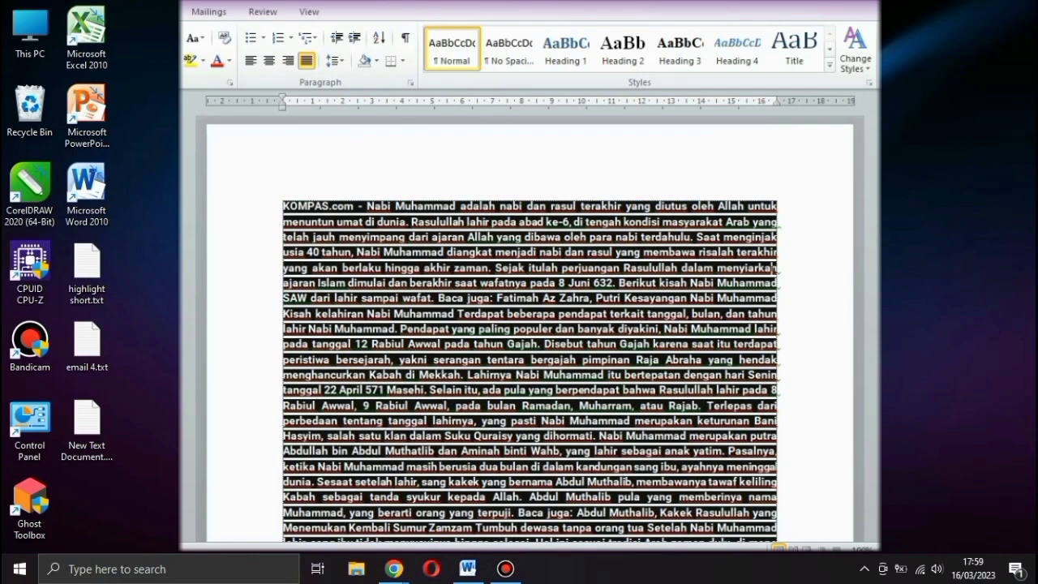
pyautogui.scroll(-15, 775, 267)
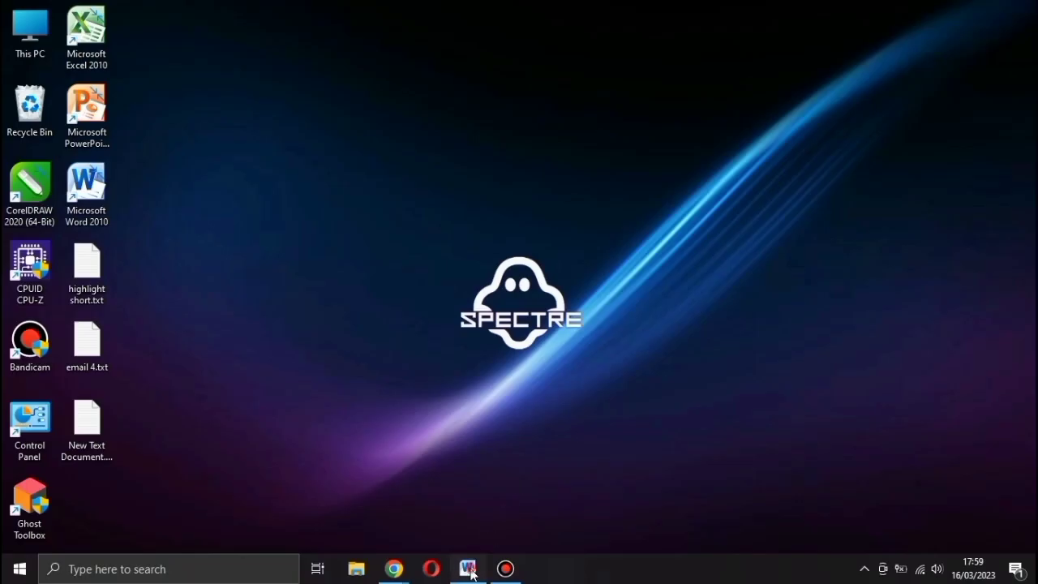
# - Bring up blank Word Document1, then switch to Chrome's Google results window
pyautogui.click(468, 569)
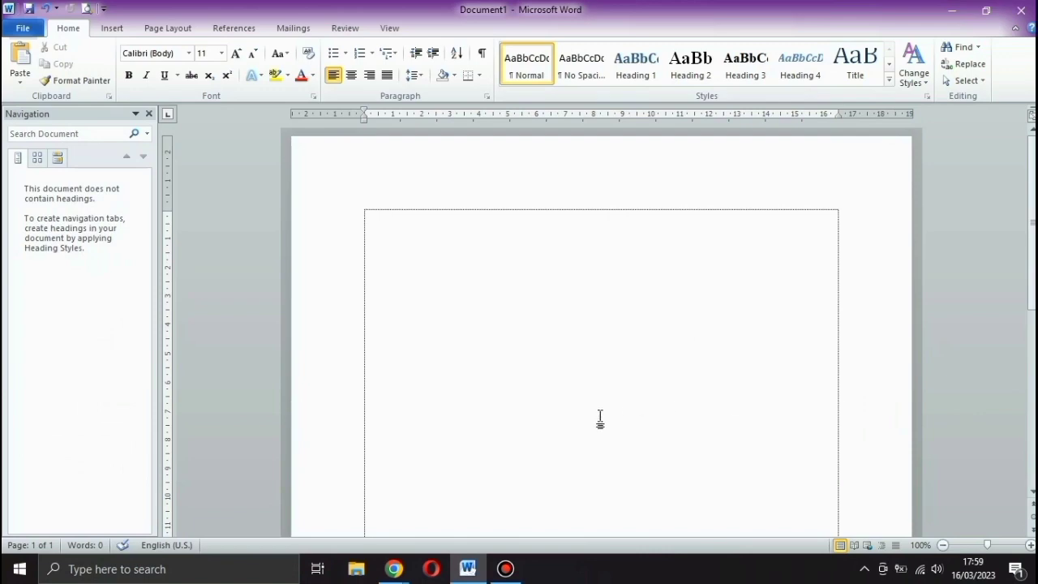
pyautogui.click(394, 569)
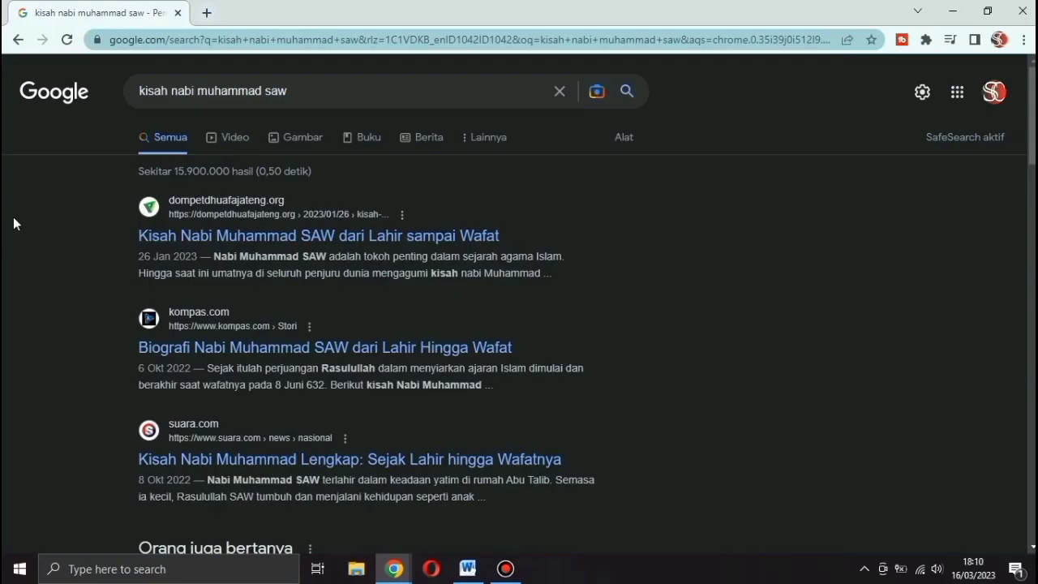
# - Open the kompas.com result 'Biografi Nabi Muhammad SAW dari Lahir Hingga Wafat'
pyautogui.scroll(-2, 13, 218)
pyautogui.scroll(-5, 13, 219)
pyautogui.scroll(-1, 13, 219)
pyautogui.scroll(-4, 14, 224)
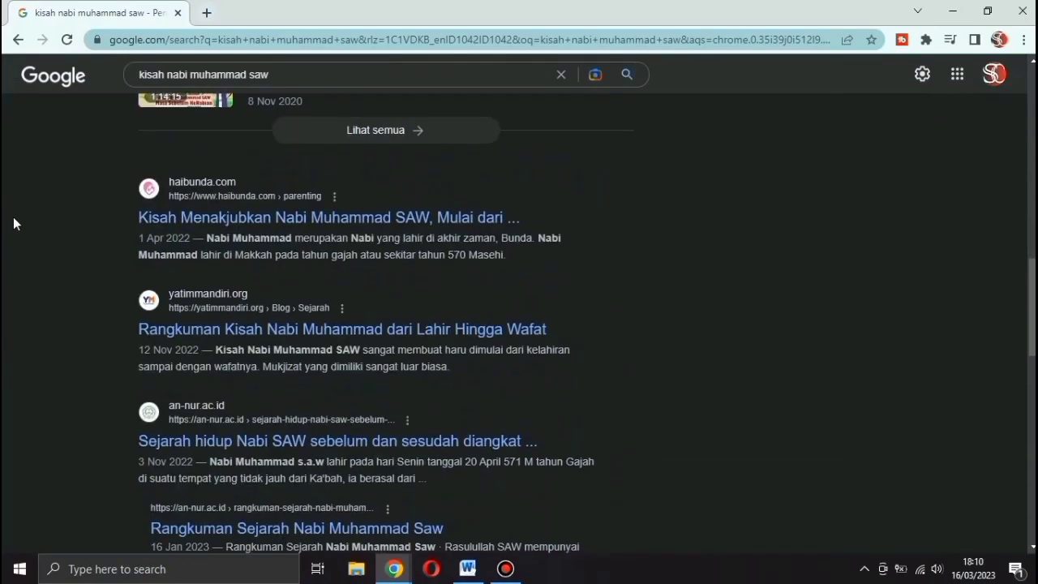
pyautogui.scroll(-5, 13, 224)
pyautogui.scroll(6, 14, 224)
pyautogui.scroll(6, 14, 224)
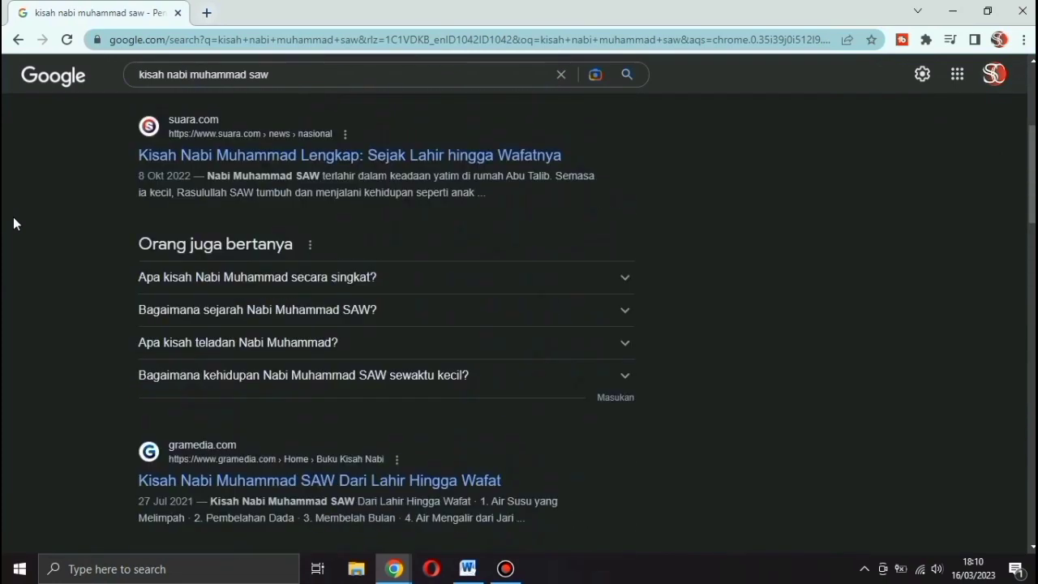
pyautogui.scroll(4, 14, 224)
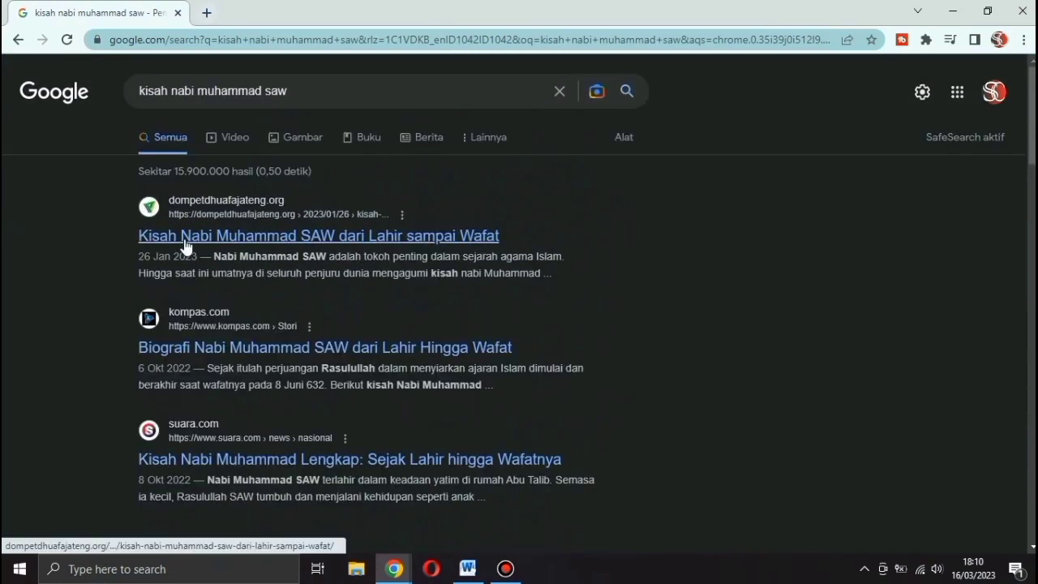
pyautogui.click(186, 349)
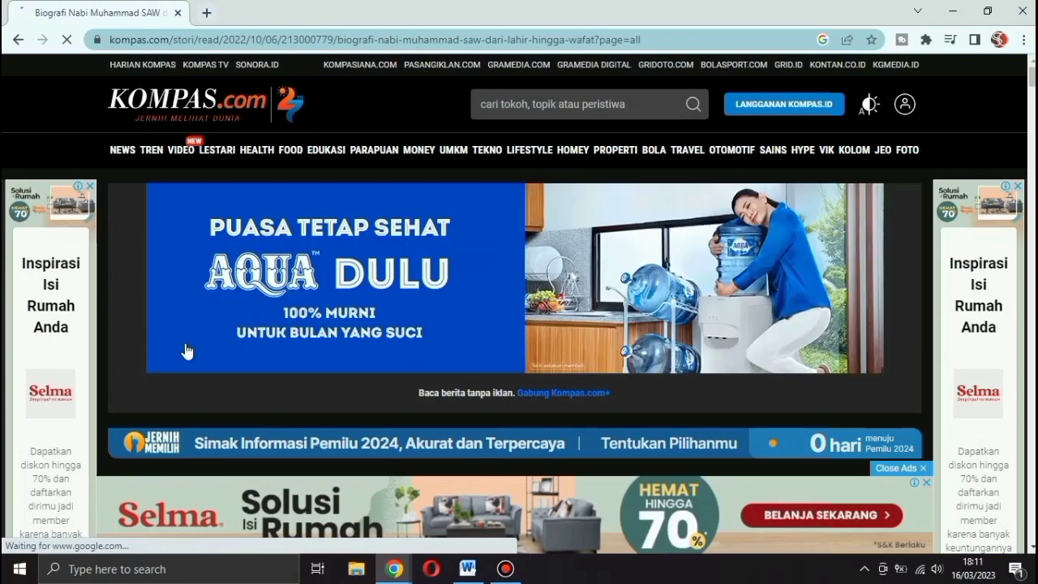
# - Select the article body from 'KOMPAS.com' through the end and bring up its context menu
pyautogui.scroll(-5, 222, 357)
pyautogui.scroll(-4, 223, 357)
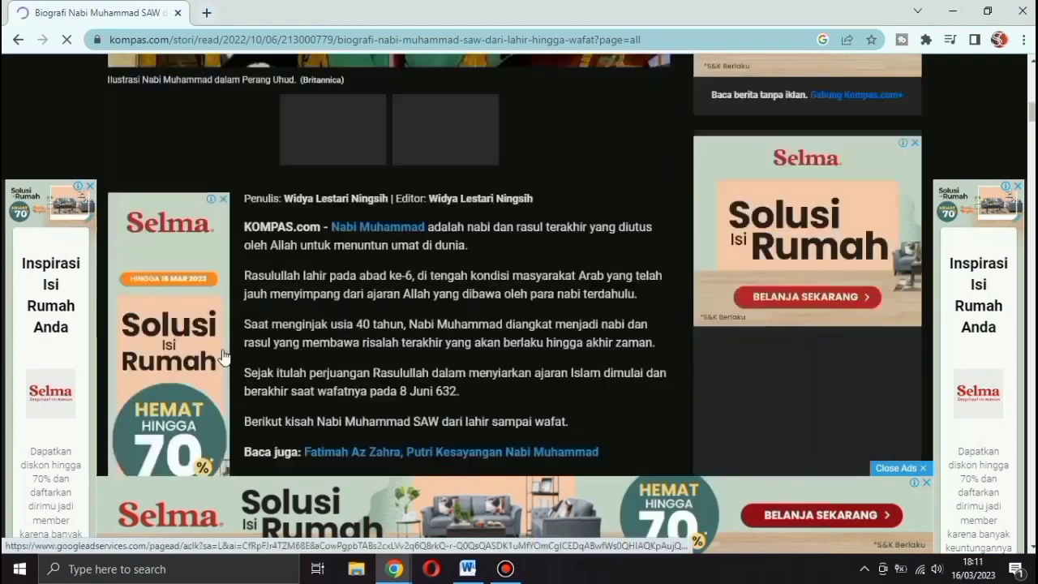
pyautogui.scroll(-3, 222, 357)
pyautogui.scroll(3, 244, 308)
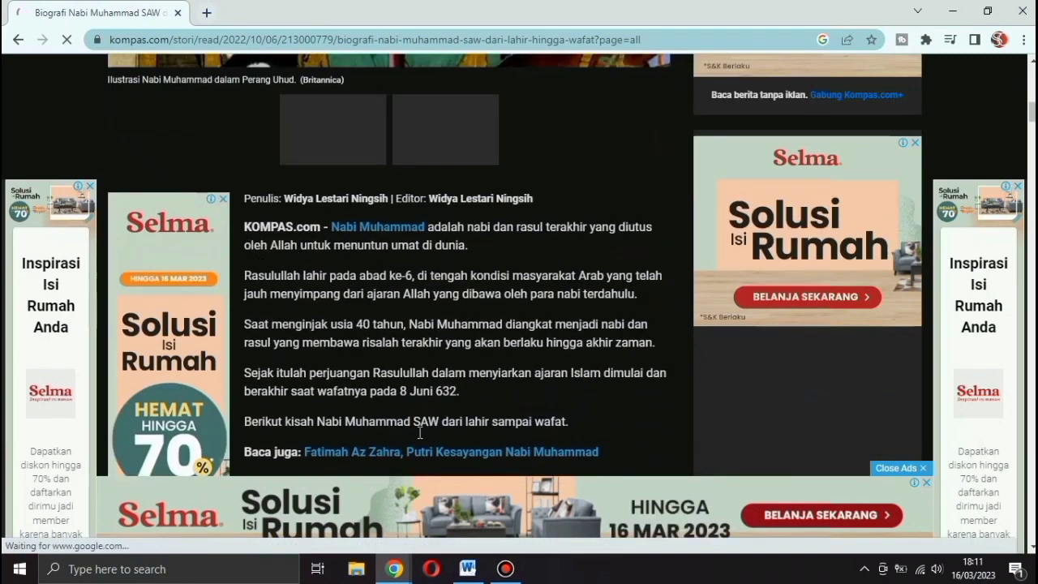
pyautogui.moveTo(244, 227); pyautogui.dragTo(482, 425)
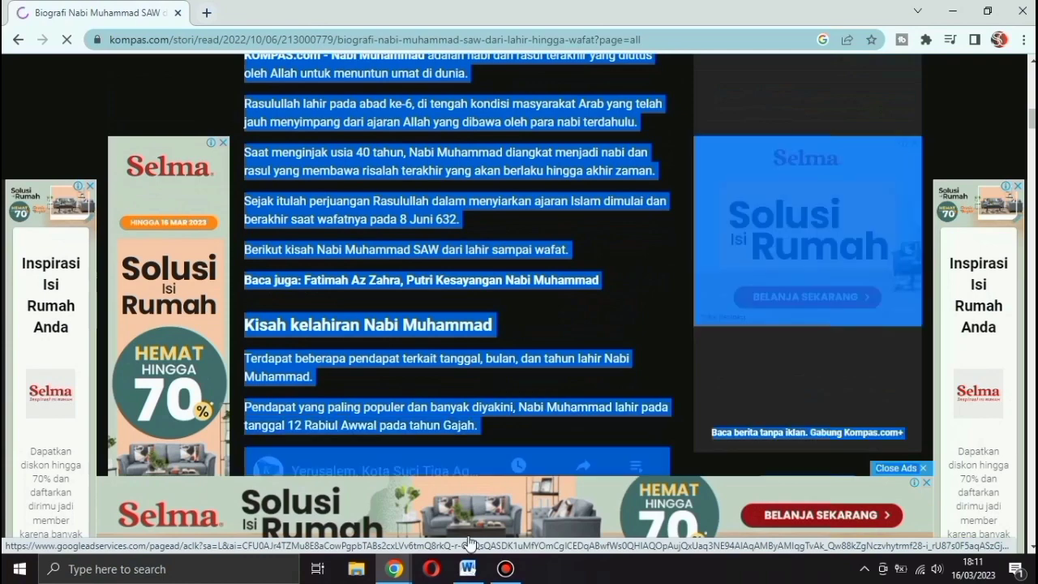
pyautogui.scroll(-1, 468, 542)
pyautogui.scroll(-3, 468, 541)
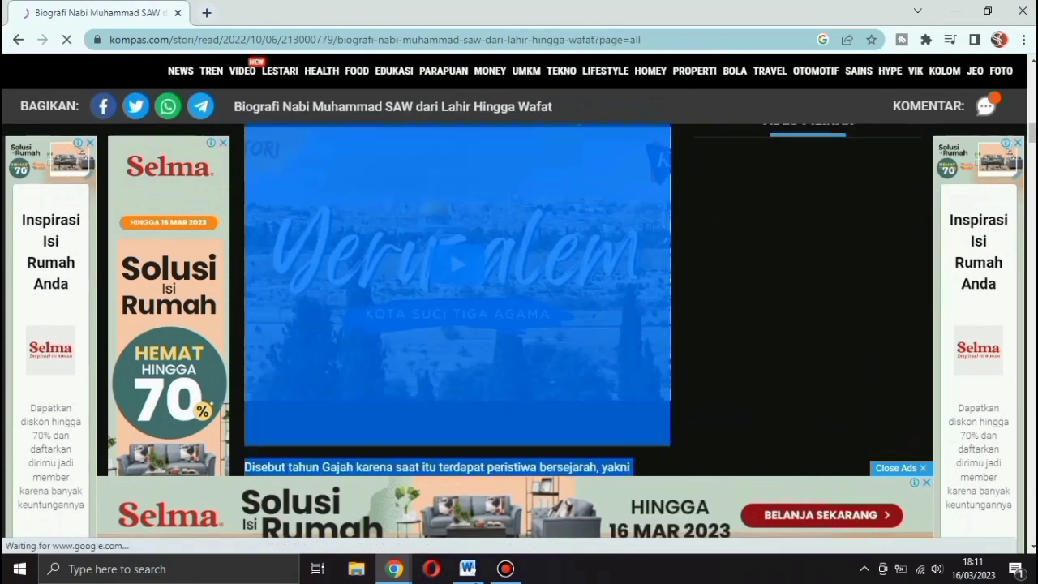
pyautogui.scroll(-1, 457, 300)
pyautogui.scroll(-1, 457, 300)
pyautogui.scroll(-2, 456, 300)
pyautogui.scroll(-3, 456, 300)
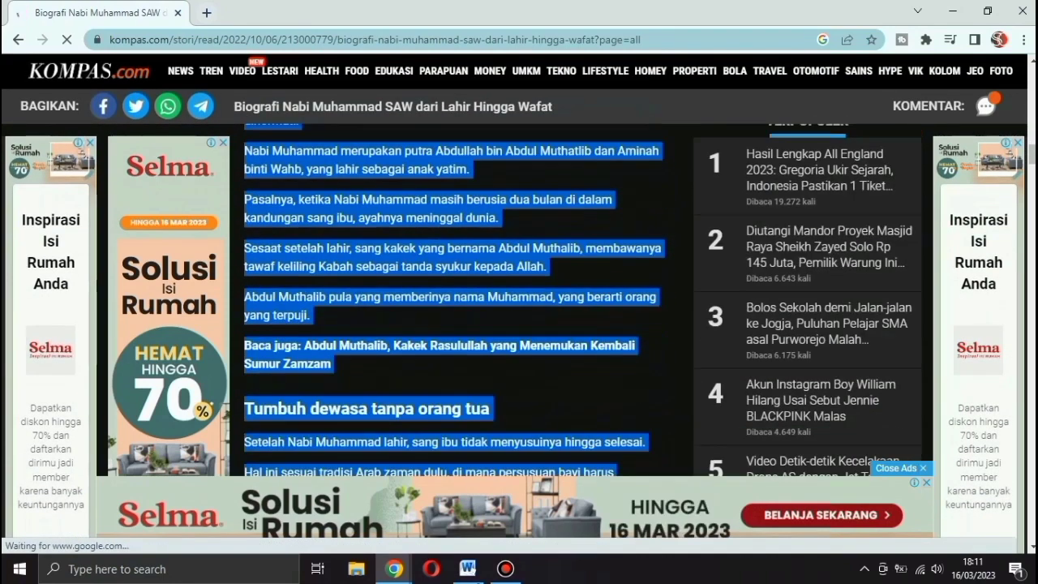
pyautogui.scroll(-1, 454, 300)
pyautogui.scroll(-2, 454, 300)
pyautogui.scroll(-2, 454, 300)
pyautogui.scroll(-2, 454, 300)
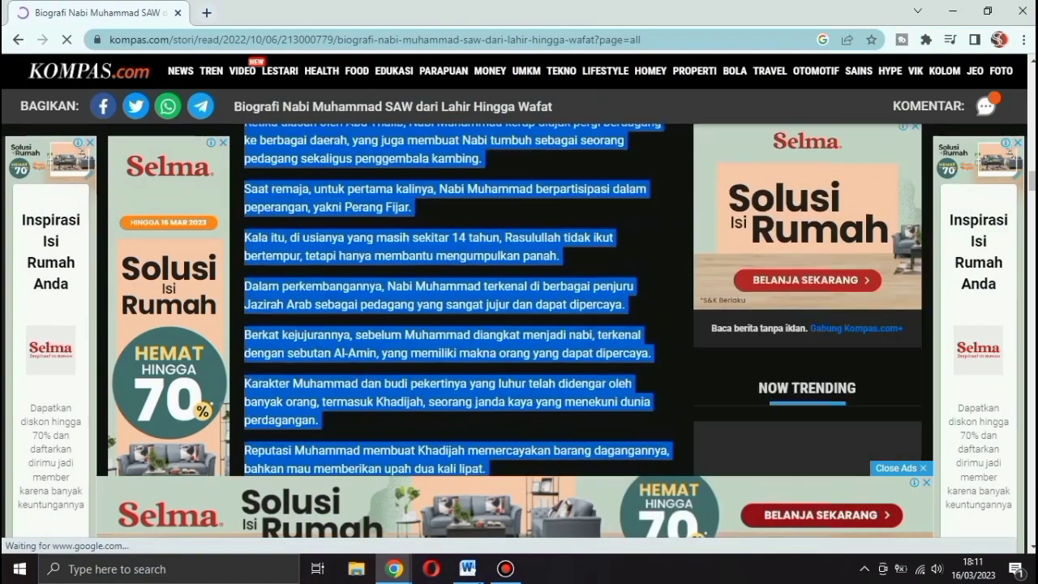
pyautogui.scroll(-3, 454, 300)
pyautogui.scroll(-2, 454, 300)
pyautogui.scroll(-3, 454, 300)
pyautogui.scroll(-4, 455, 300)
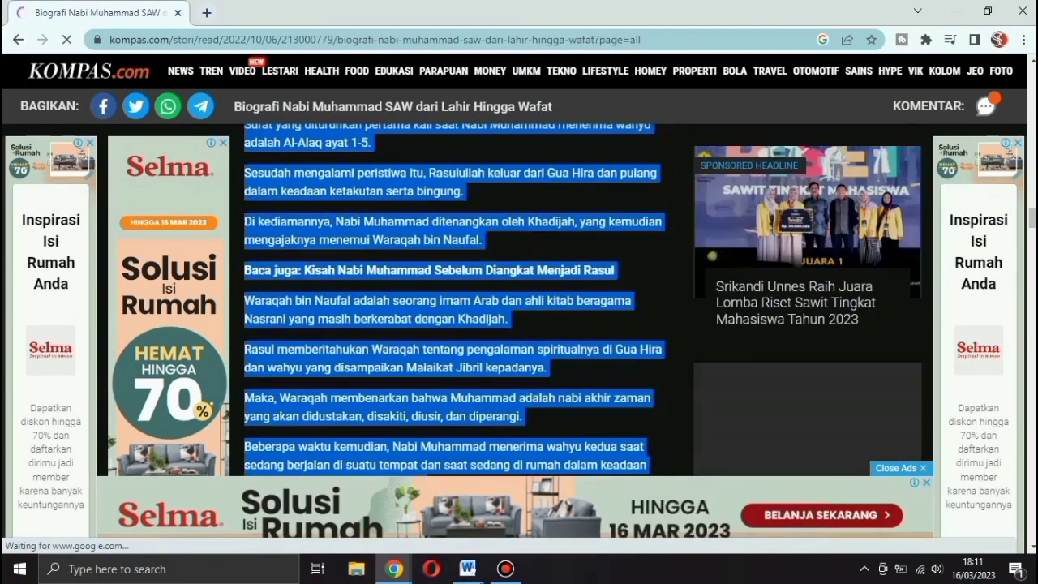
pyautogui.scroll(-2, 454, 300)
pyautogui.scroll(-3, 454, 300)
pyautogui.scroll(-3, 454, 300)
pyautogui.scroll(-1, 454, 300)
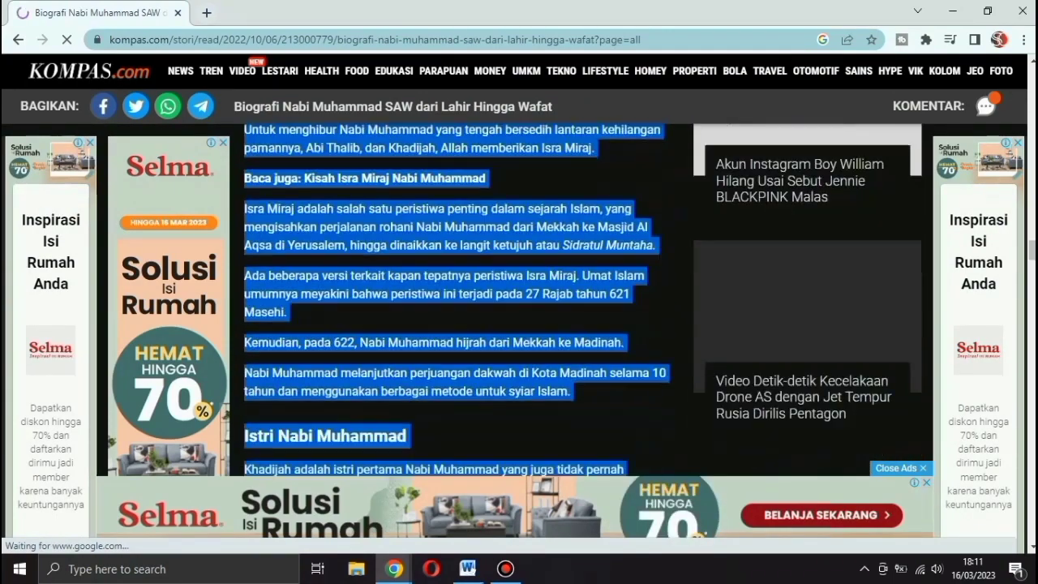
pyautogui.scroll(-4, 454, 300)
pyautogui.scroll(-3, 454, 300)
pyautogui.scroll(-3, 454, 300)
pyautogui.scroll(-2, 454, 300)
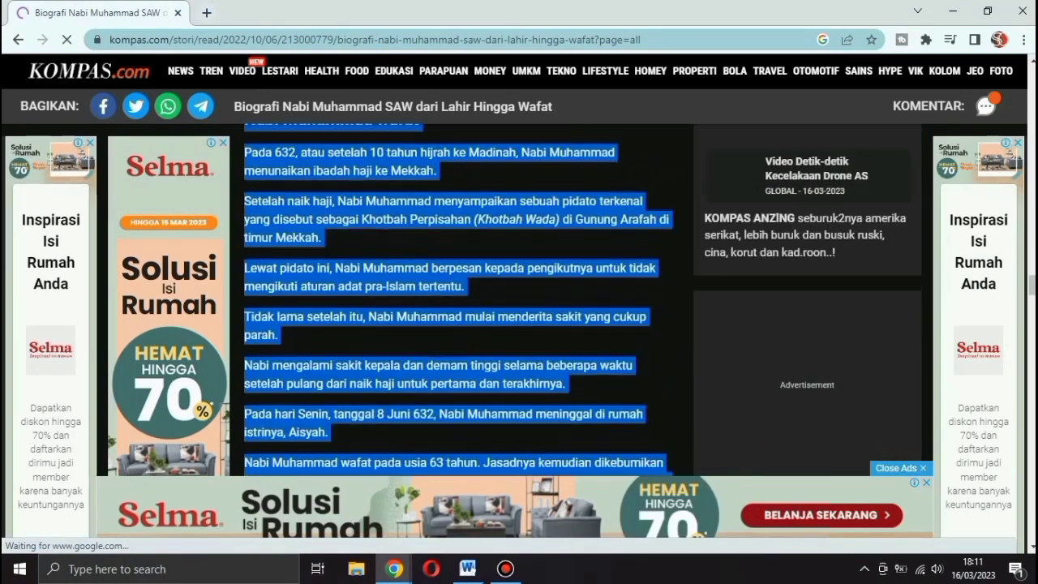
pyautogui.scroll(-2, 454, 300)
pyautogui.scroll(-1, 466, 259)
pyautogui.scroll(-1, 438, 308)
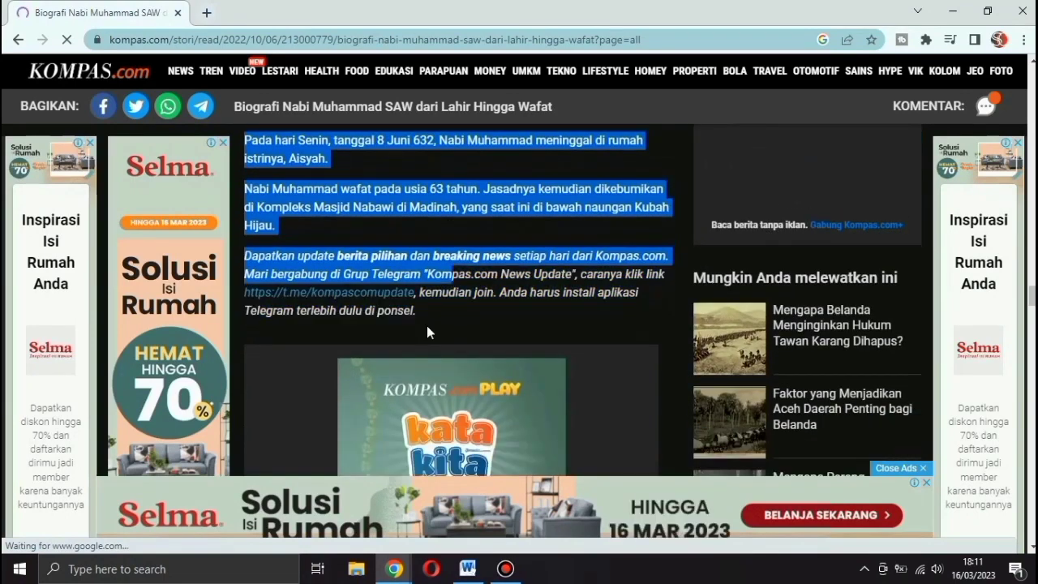
pyautogui.scroll(2, 397, 322)
pyautogui.scroll(5, 395, 323)
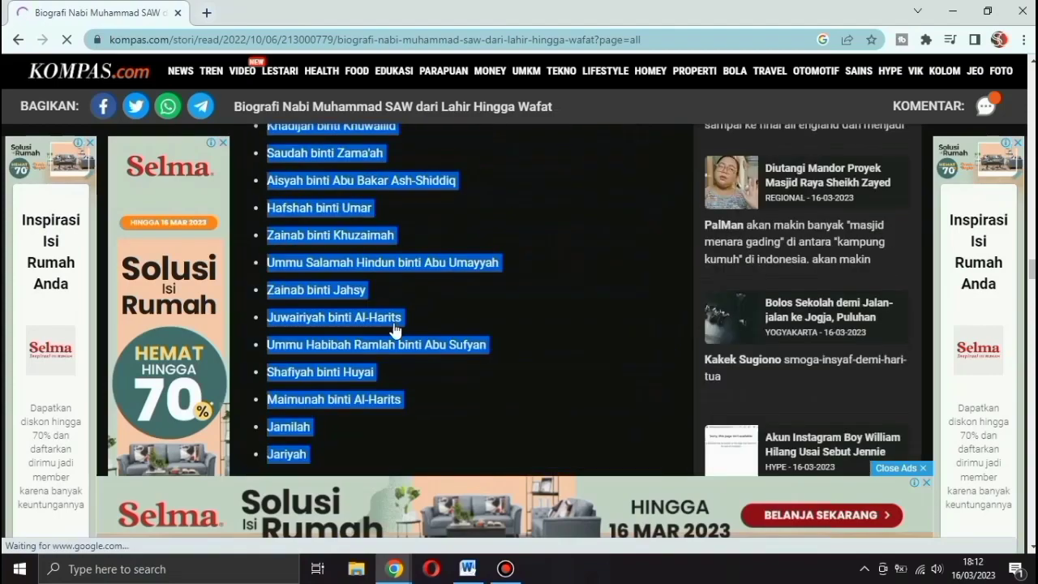
pyautogui.scroll(5, 394, 322)
pyautogui.scroll(4, 393, 323)
pyautogui.scroll(5, 393, 323)
pyautogui.scroll(5, 394, 323)
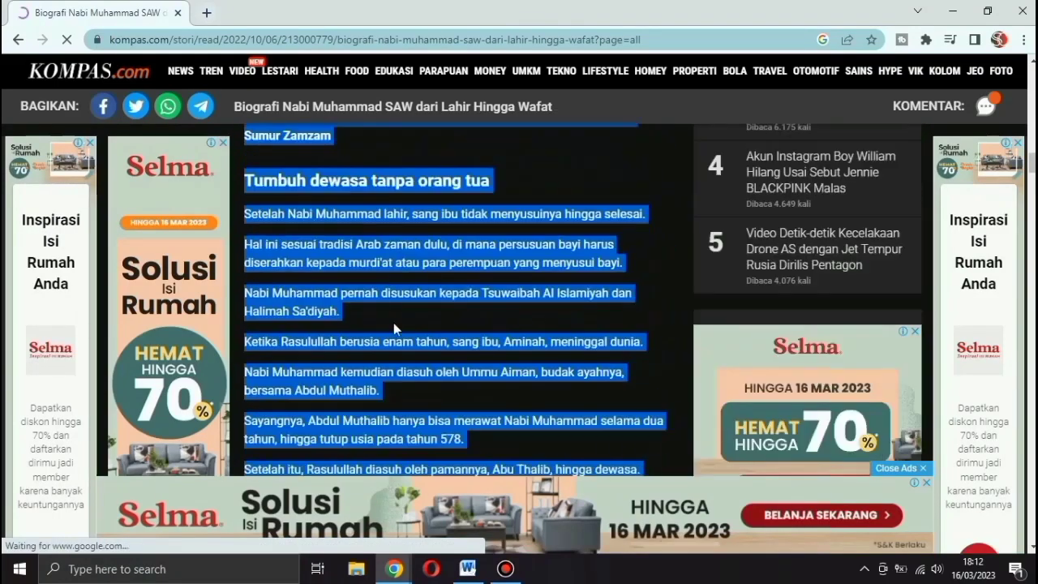
pyautogui.scroll(5, 393, 323)
pyautogui.scroll(5, 394, 323)
pyautogui.scroll(2, 393, 323)
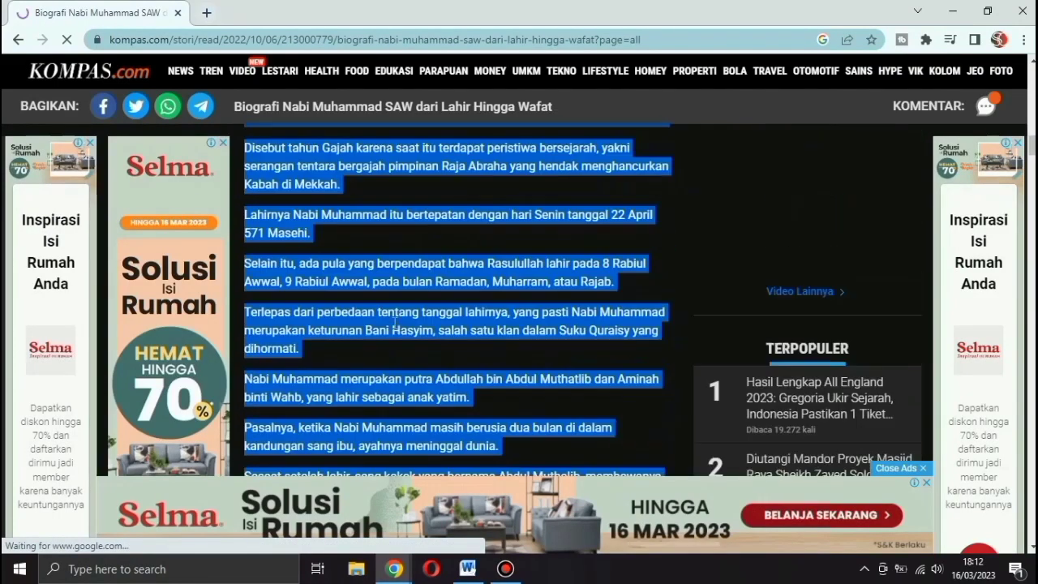
pyautogui.rightClick(322, 178)
# - Copy the selected article and paste it into blank Word Document1
pyautogui.click(351, 191)
pyautogui.click(467, 568)
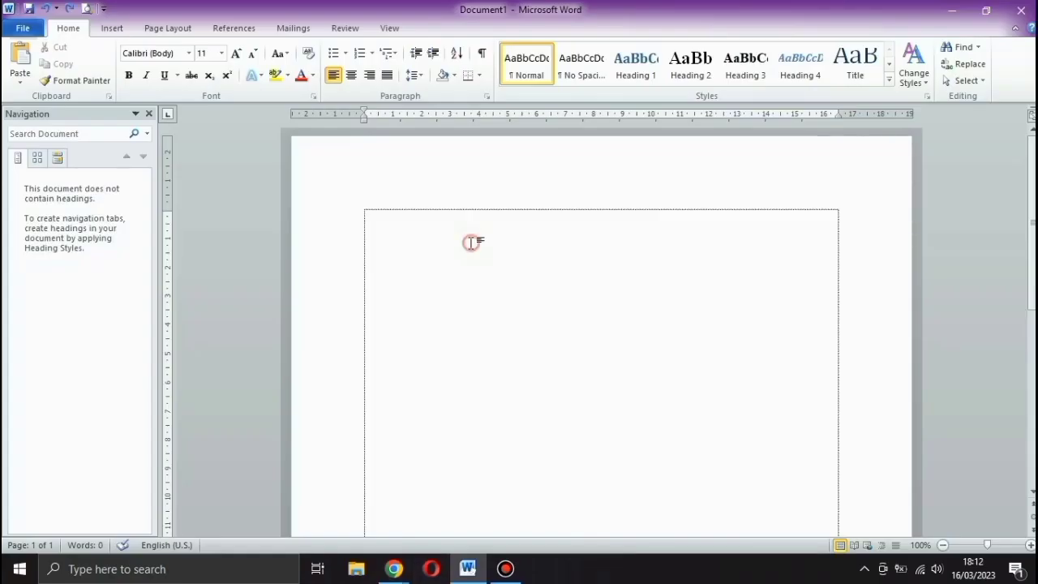
pyautogui.click(23, 65)
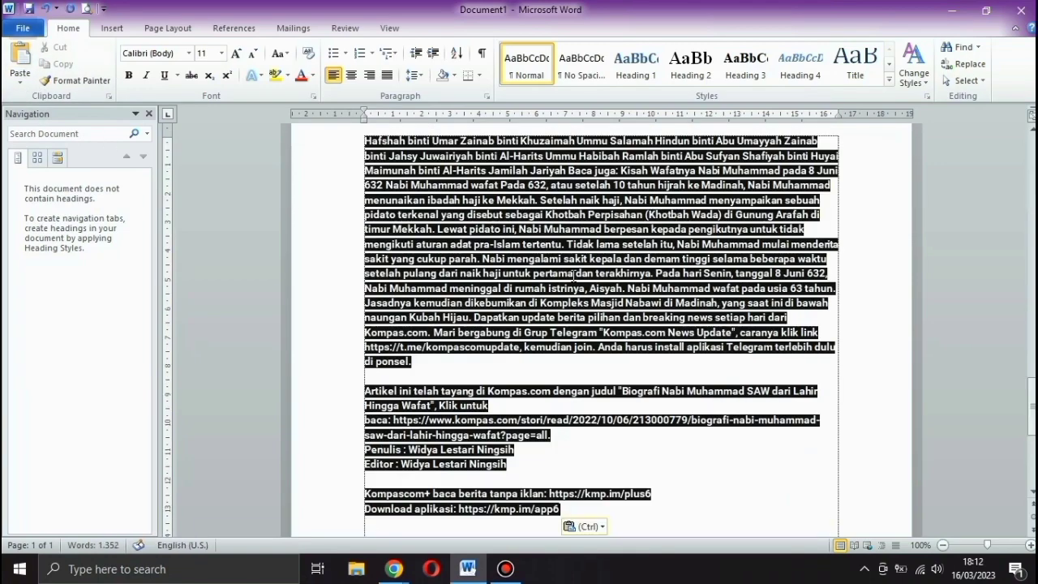
pyautogui.moveTo(1031, 396); pyautogui.dragTo(1031, 166)
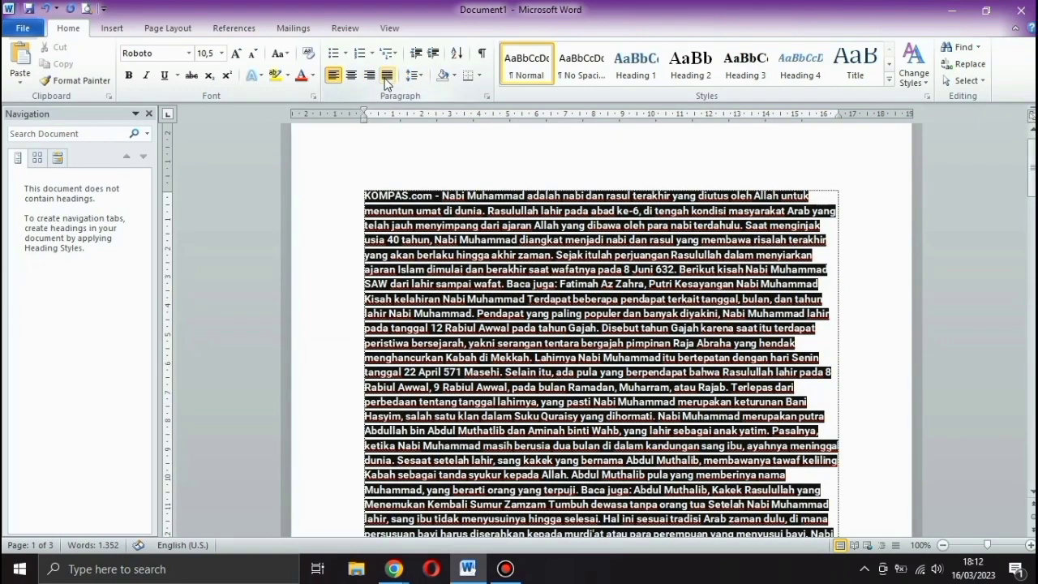
# - Select all the pasted article text and justify it
pyautogui.hotkey('ctrl', 'a')
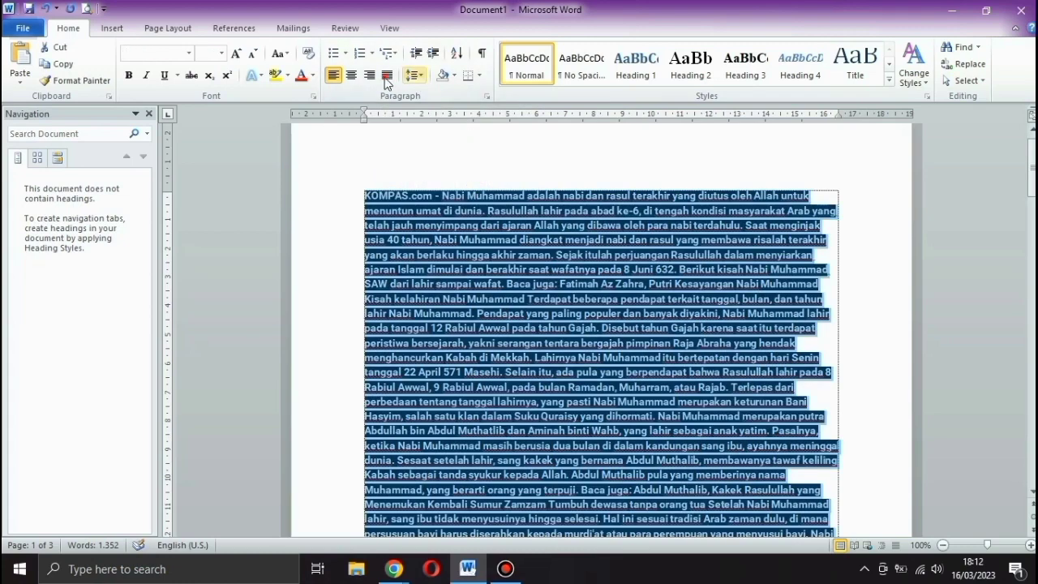
pyautogui.click(385, 77)
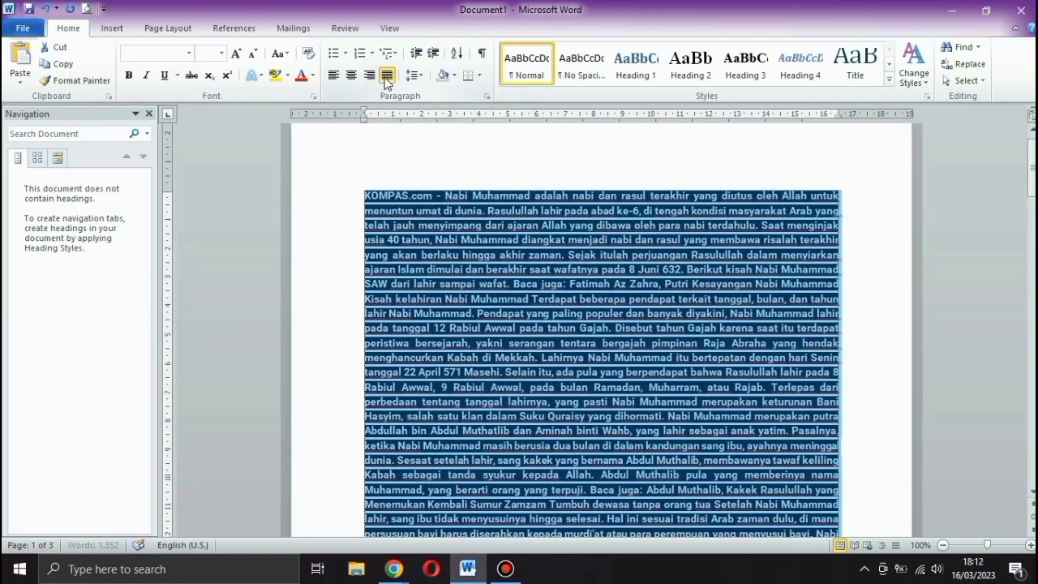
pyautogui.scroll(-4, 583, 281)
pyautogui.scroll(-4, 589, 288)
pyautogui.scroll(-5, 590, 295)
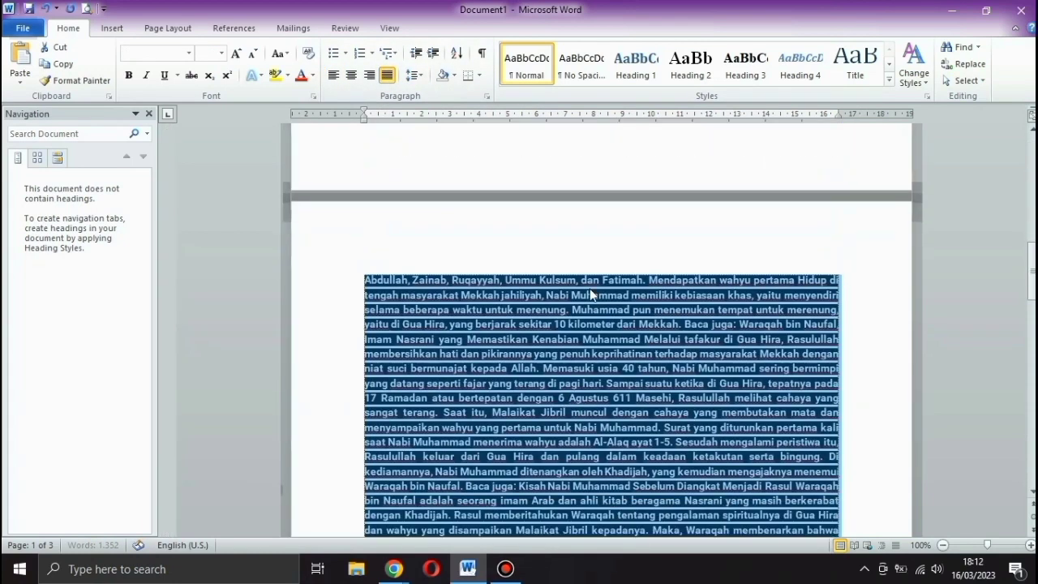
pyautogui.scroll(-5, 590, 295)
pyautogui.scroll(-5, 590, 295)
pyautogui.scroll(-5, 592, 297)
pyautogui.scroll(2, 593, 299)
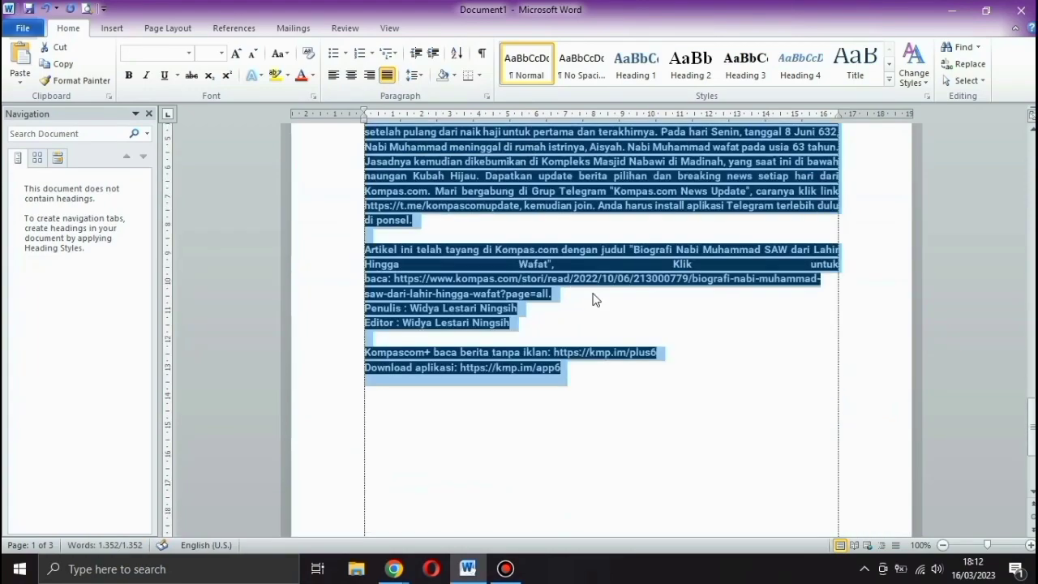
pyautogui.scroll(5, 593, 300)
pyautogui.moveTo(1032, 387); pyautogui.dragTo(1031, 203)
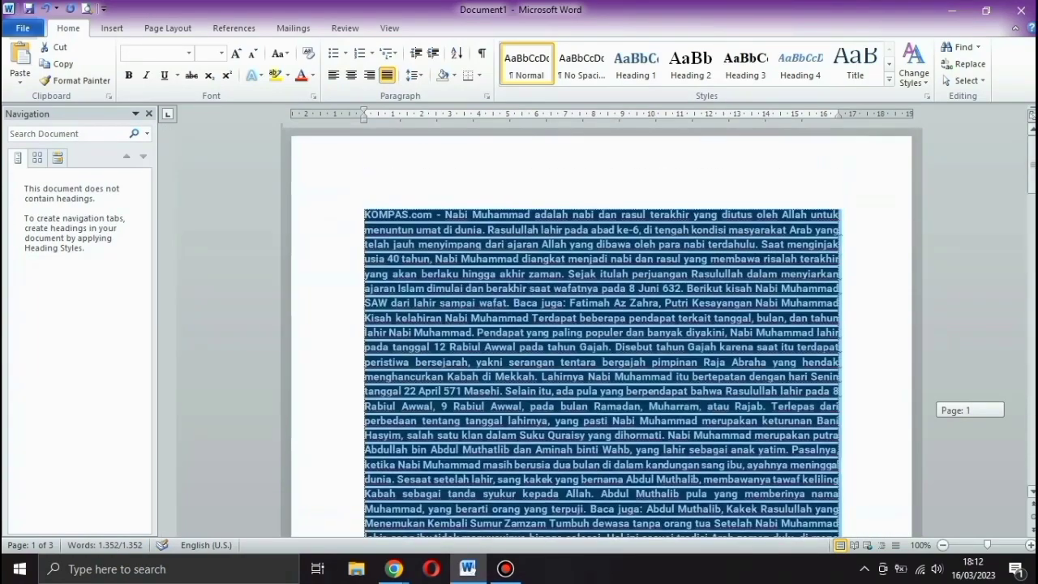
# - Deselect and reselect the article to check its Roboto 10.5 formatting
pyautogui.click(864, 299)
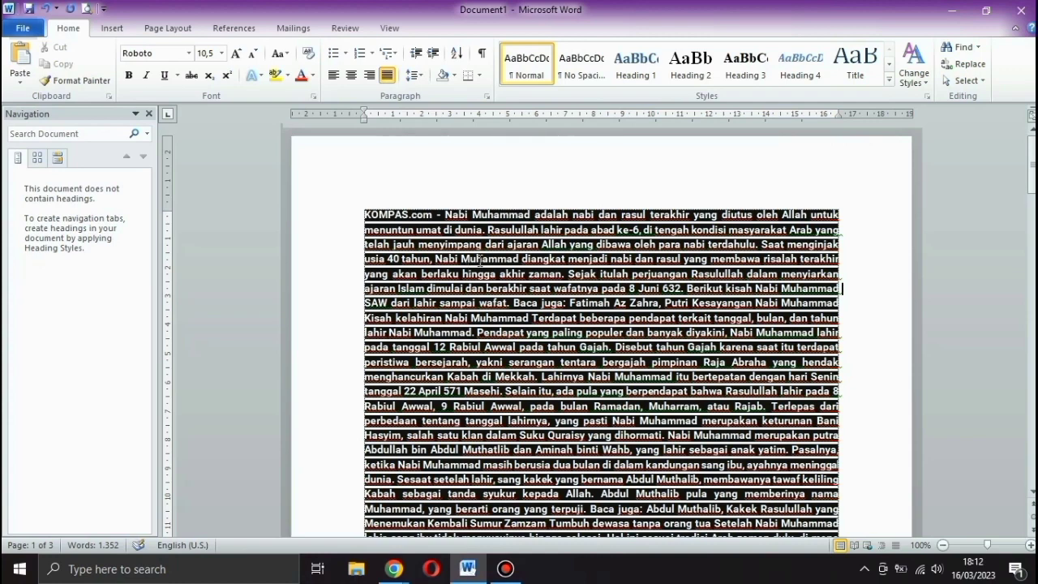
pyautogui.tripleClick(300, 297)
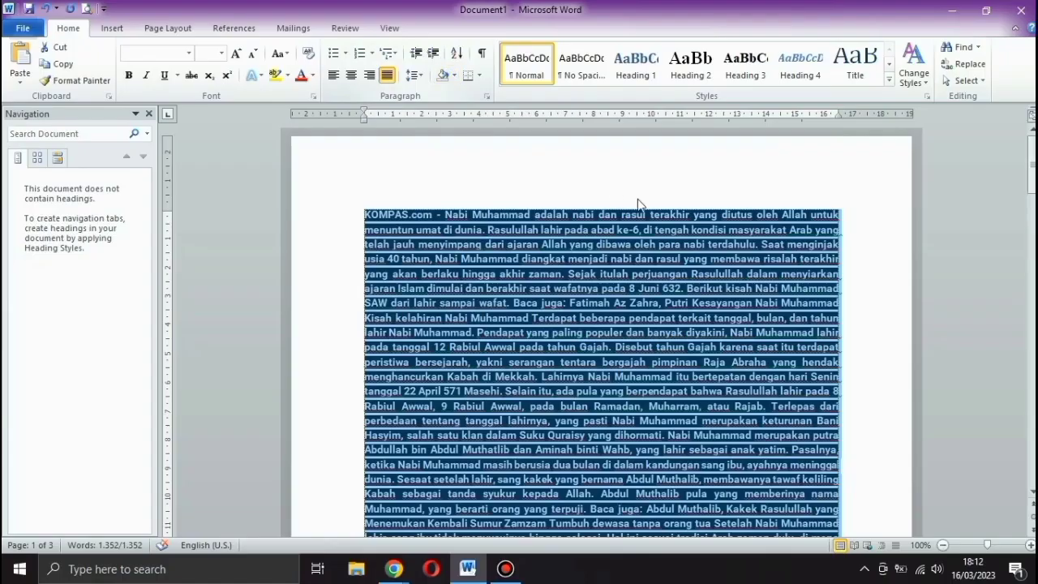
pyautogui.click(832, 271)
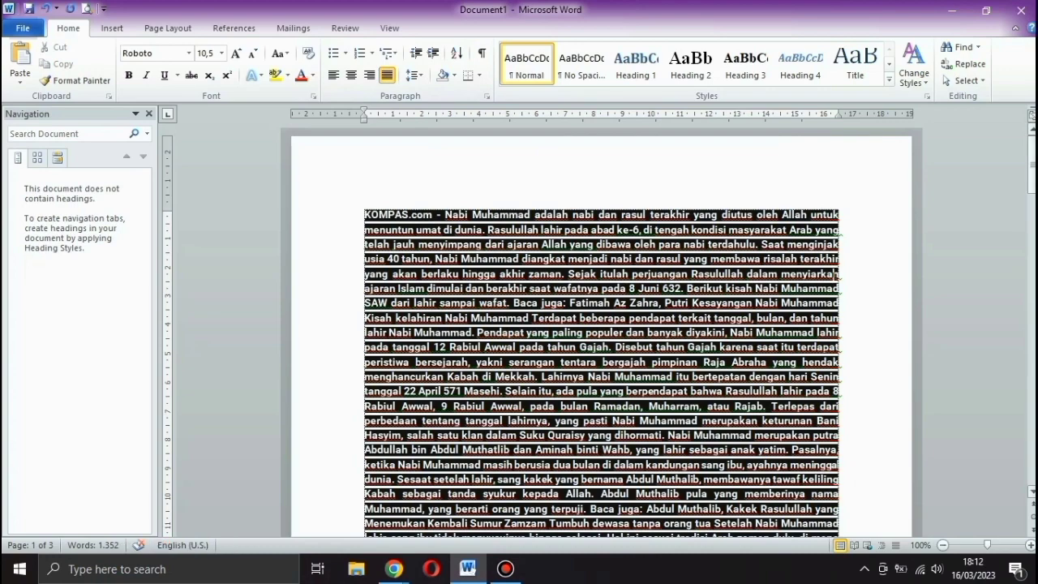
# - Select all text, trimming the selection to end at the final Download aplikasi link
pyautogui.hotkey('ctrl', 'a')
pyautogui.moveTo(1031, 158); pyautogui.dragTo(1032, 479)
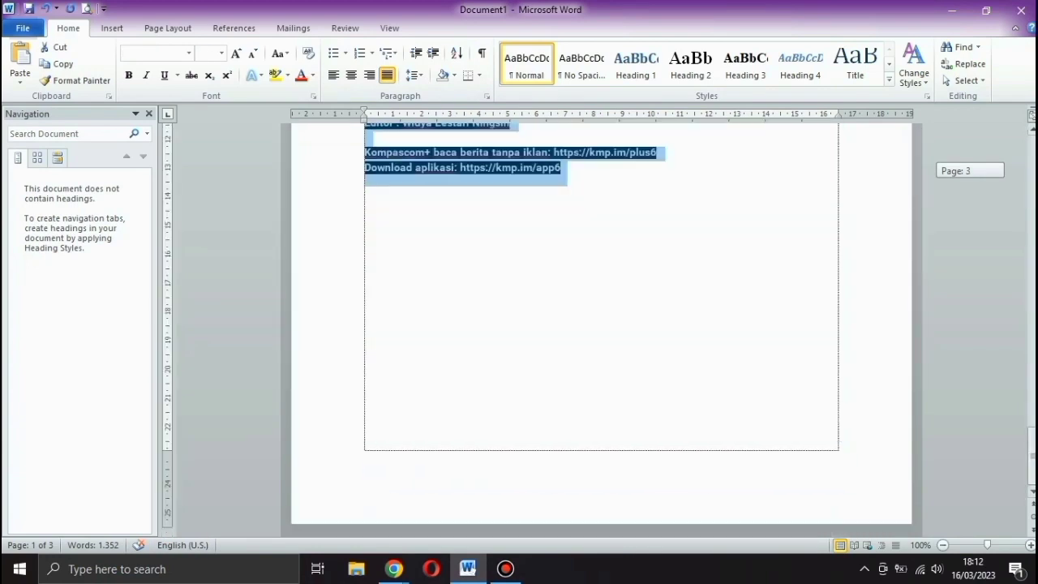
pyautogui.scroll(4, 600, 324)
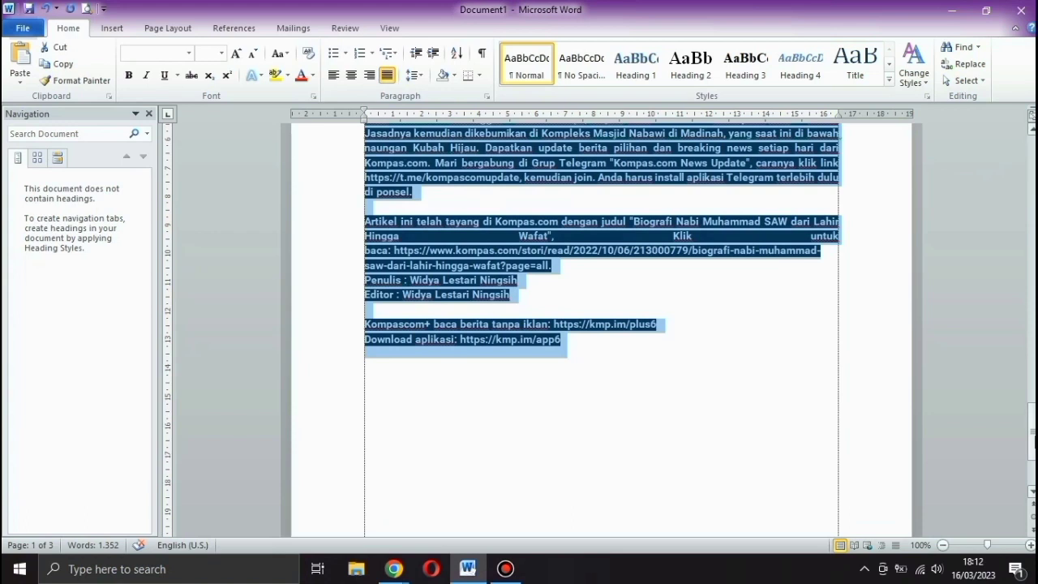
pyautogui.hotkey('ctrl', 'shift', 'Left')
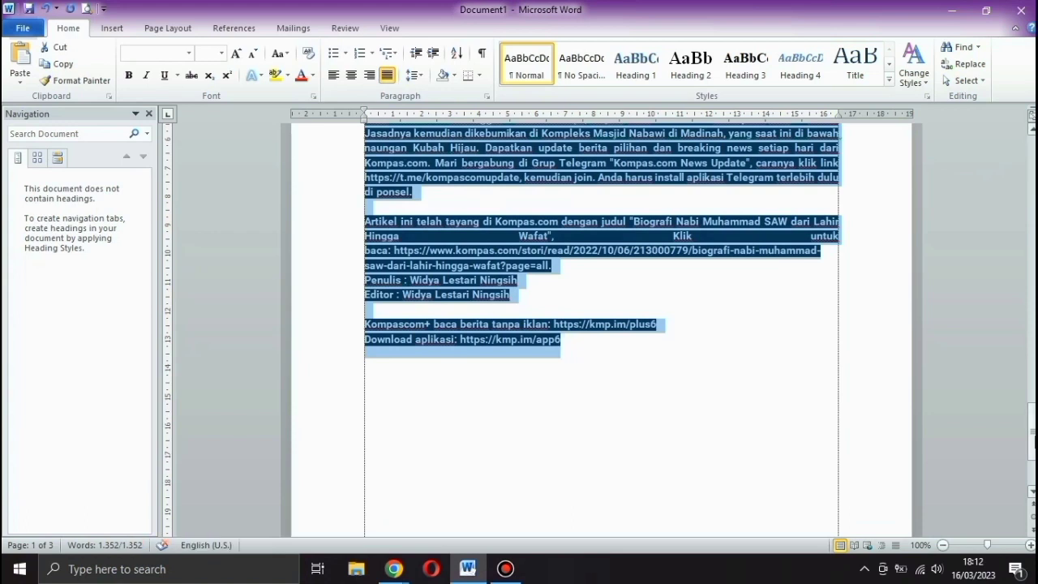
pyautogui.hotkey('ctrl', 'shift', 'Left')
pyautogui.hotkey('ctrl', 'shift', 'Right')
pyautogui.hotkey('ctrl', 'shift', 'Right')
pyautogui.hotkey('shift', 'Left')
pyautogui.hotkey('shift', 'Left')
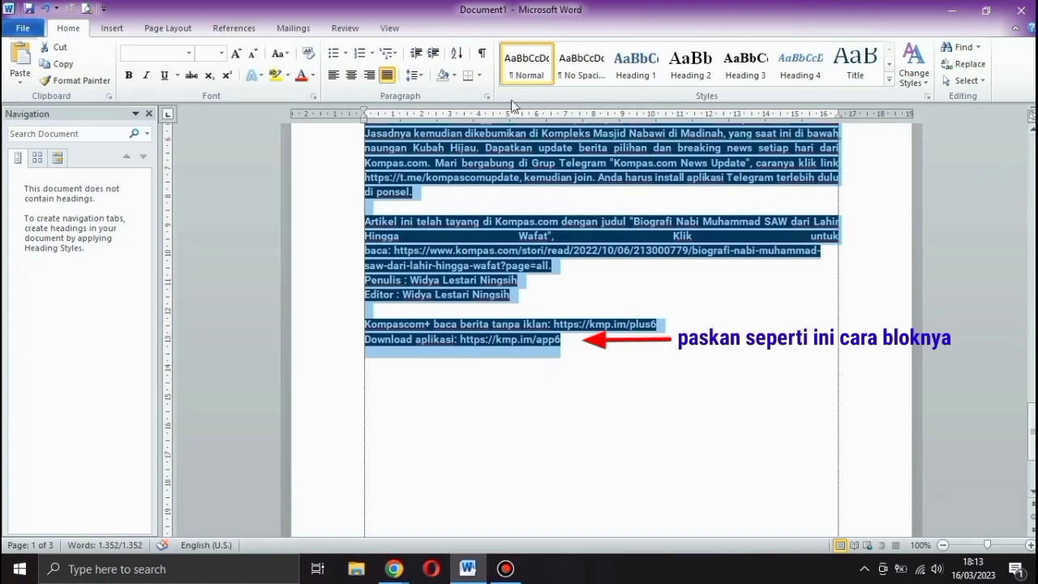
# - Set the article's paragraph shading to No Color, then deselect and select all text again
pyautogui.click(444, 79)
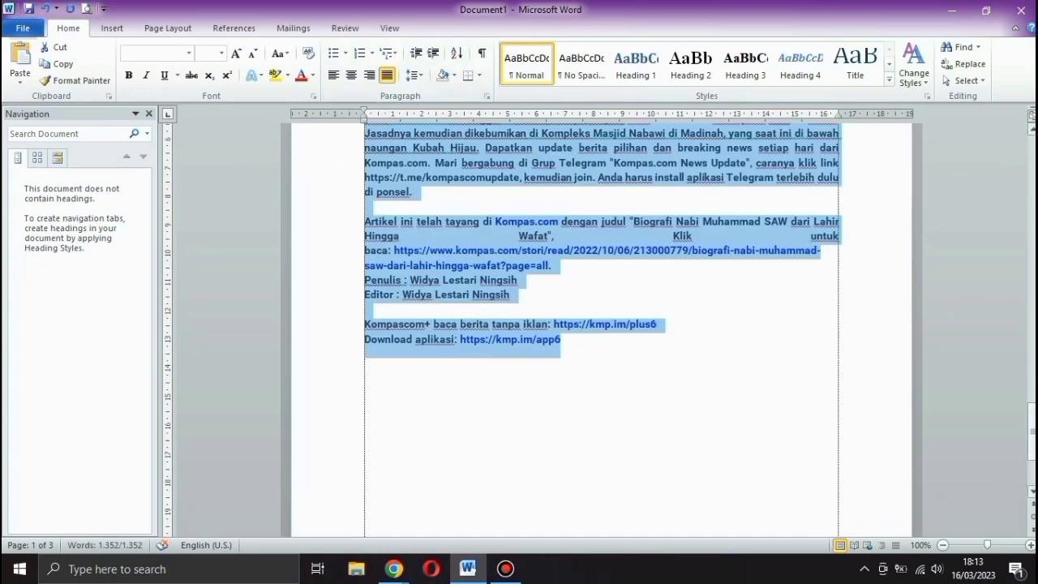
pyautogui.moveTo(1030, 430); pyautogui.dragTo(1030, 162)
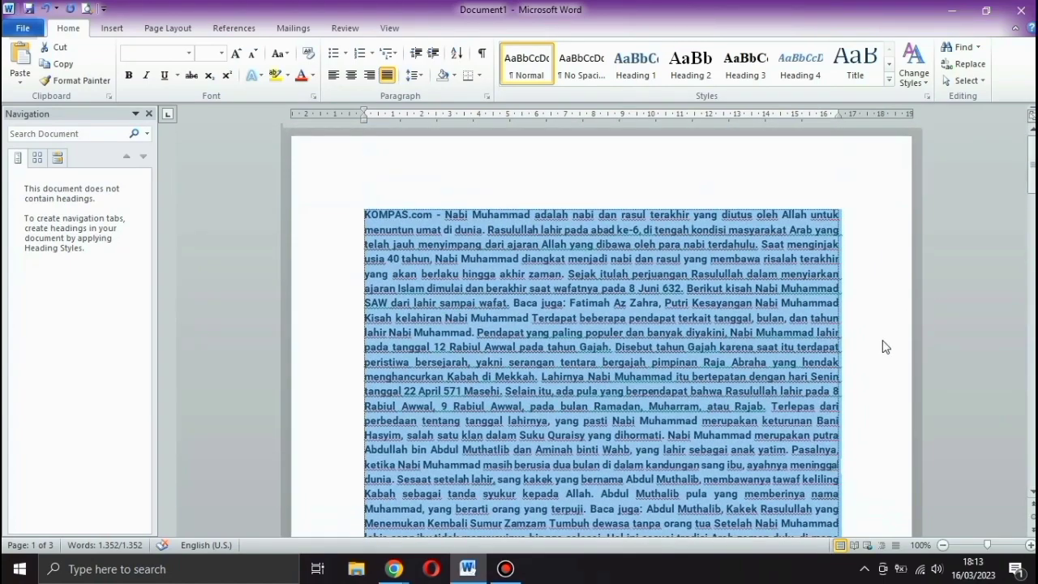
pyautogui.scroll(-3, 881, 349)
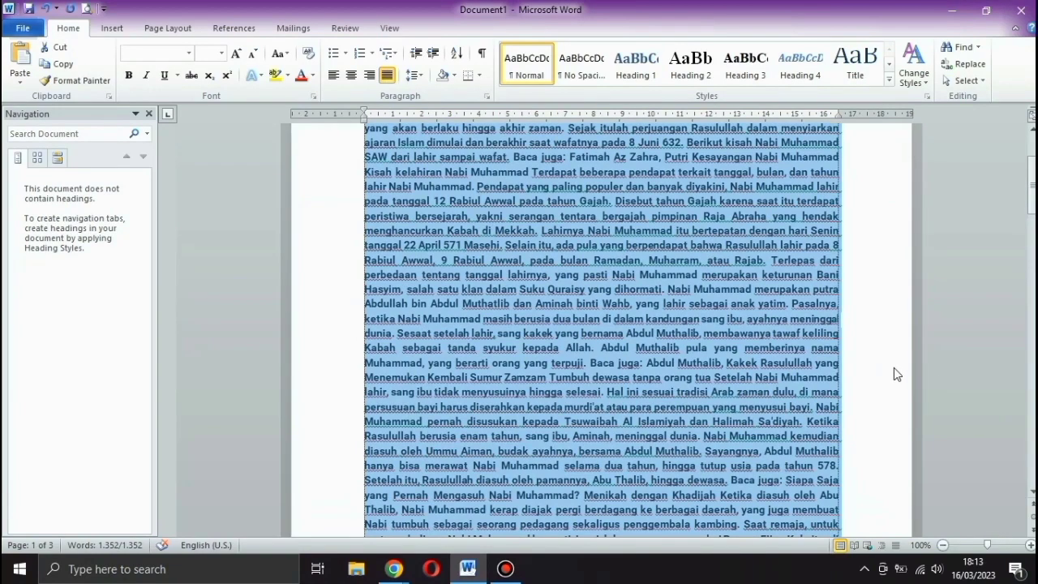
pyautogui.scroll(-3, 893, 373)
pyautogui.scroll(-1, 894, 373)
pyautogui.scroll(-2, 893, 373)
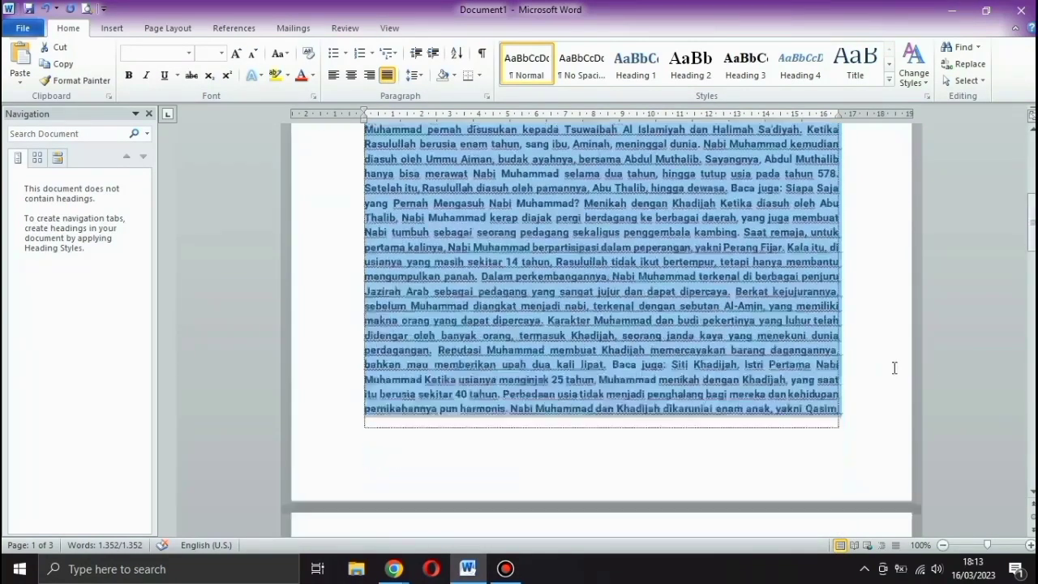
pyautogui.scroll(-2, 894, 373)
pyautogui.scroll(-2, 893, 368)
pyautogui.scroll(-3, 893, 370)
pyautogui.scroll(-4, 894, 373)
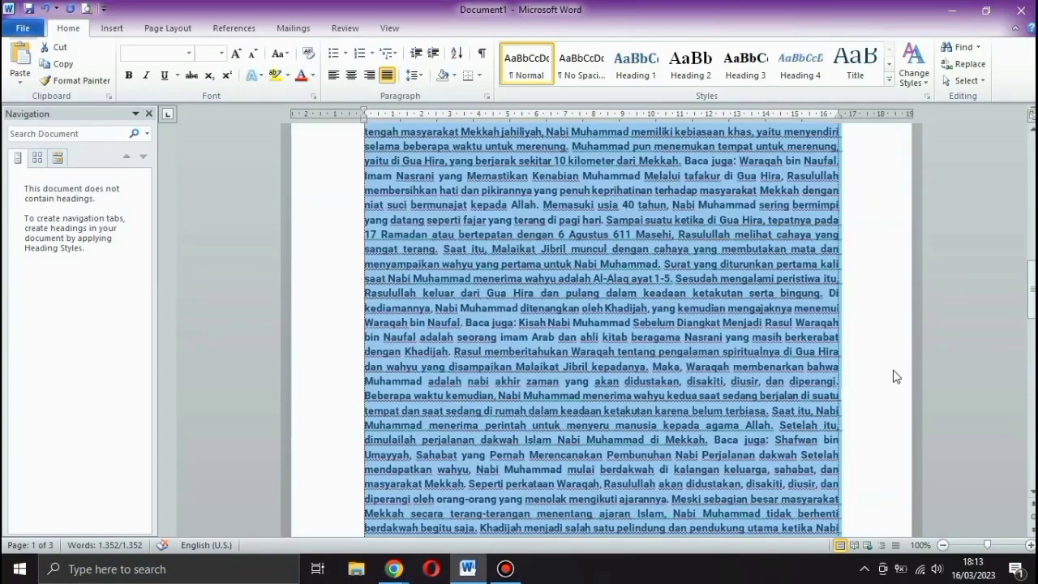
pyautogui.scroll(-4, 895, 376)
pyautogui.scroll(-3, 895, 376)
pyautogui.scroll(-3, 895, 376)
pyautogui.scroll(-3, 895, 377)
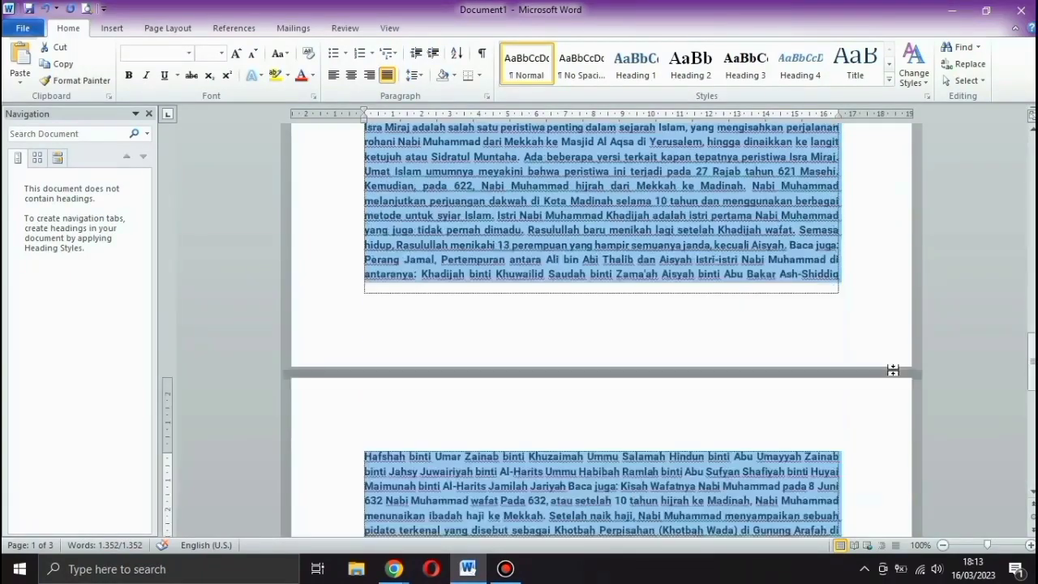
pyautogui.scroll(-1, 895, 376)
pyautogui.scroll(-4, 895, 376)
pyautogui.scroll(-4, 895, 377)
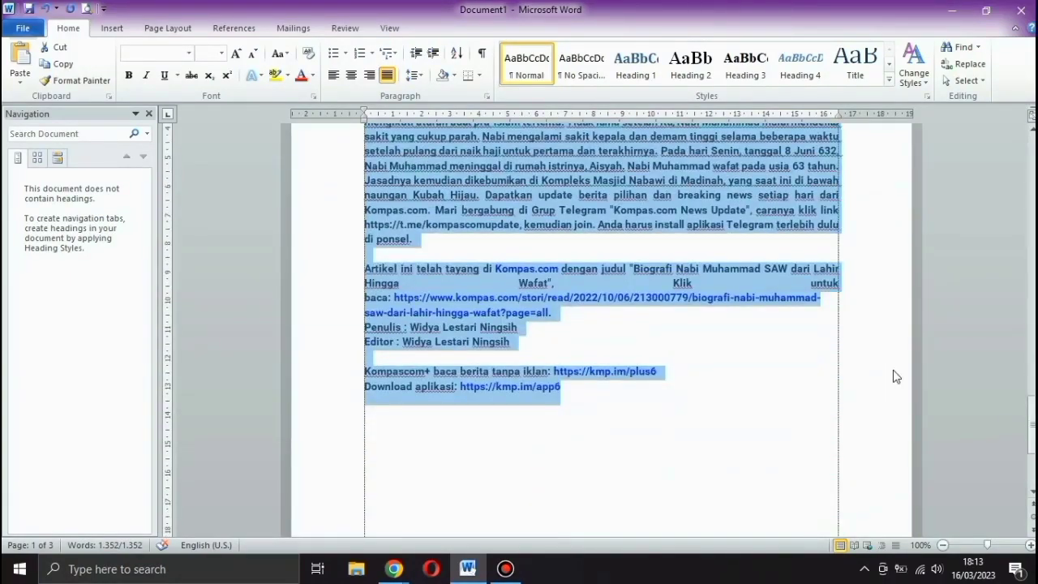
pyautogui.scroll(7, 895, 376)
pyautogui.scroll(1, 894, 365)
pyautogui.scroll(6, 894, 365)
pyautogui.scroll(1, 895, 368)
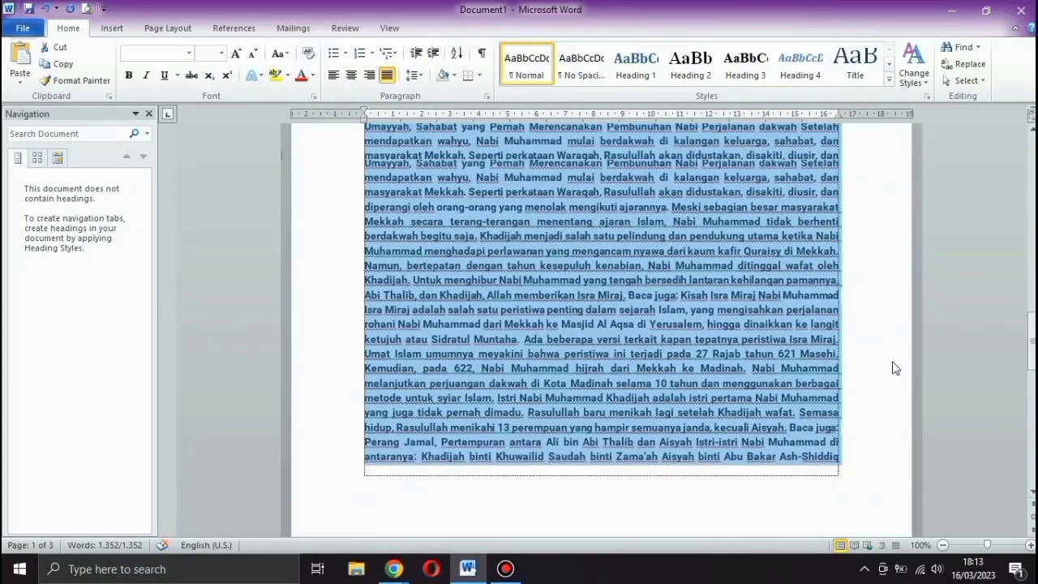
pyautogui.scroll(8, 895, 368)
pyautogui.scroll(7, 895, 368)
pyautogui.scroll(1, 895, 368)
pyautogui.scroll(6, 895, 368)
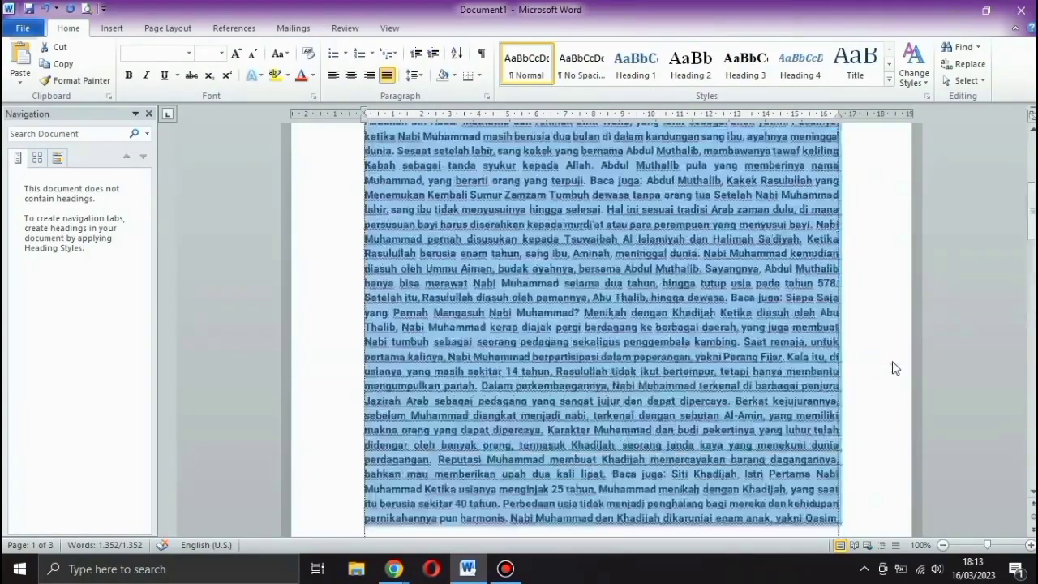
pyautogui.scroll(2, 895, 369)
pyautogui.scroll(4, 895, 369)
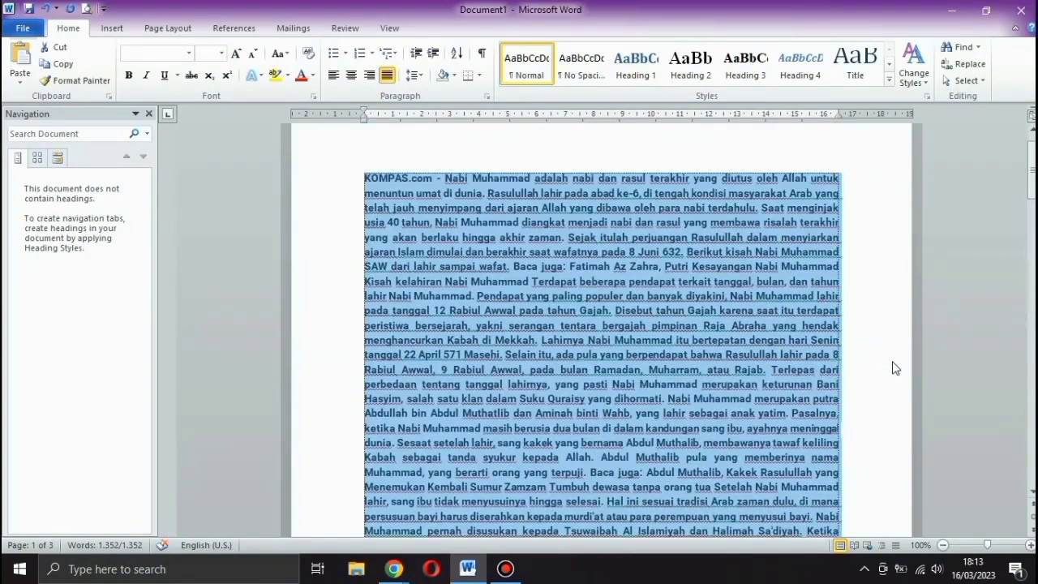
pyautogui.scroll(1, 895, 368)
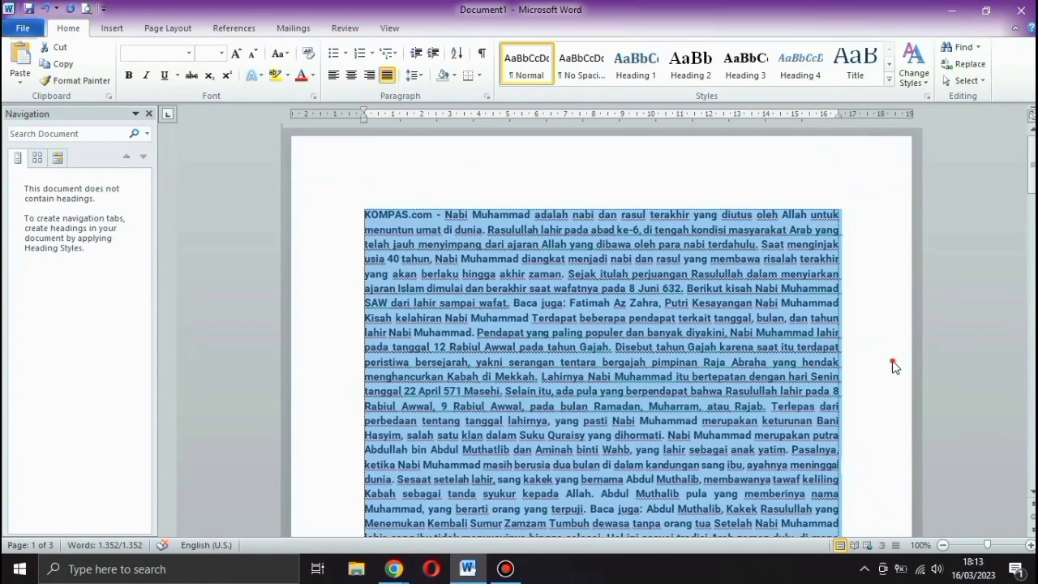
pyautogui.click(892, 362)
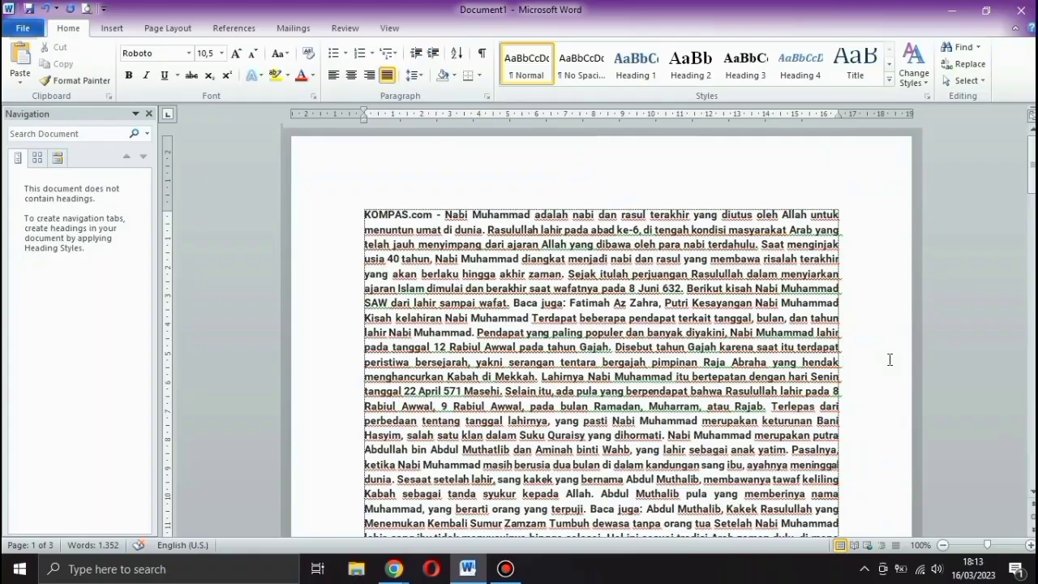
pyautogui.hotkey('ctrl', 'a')
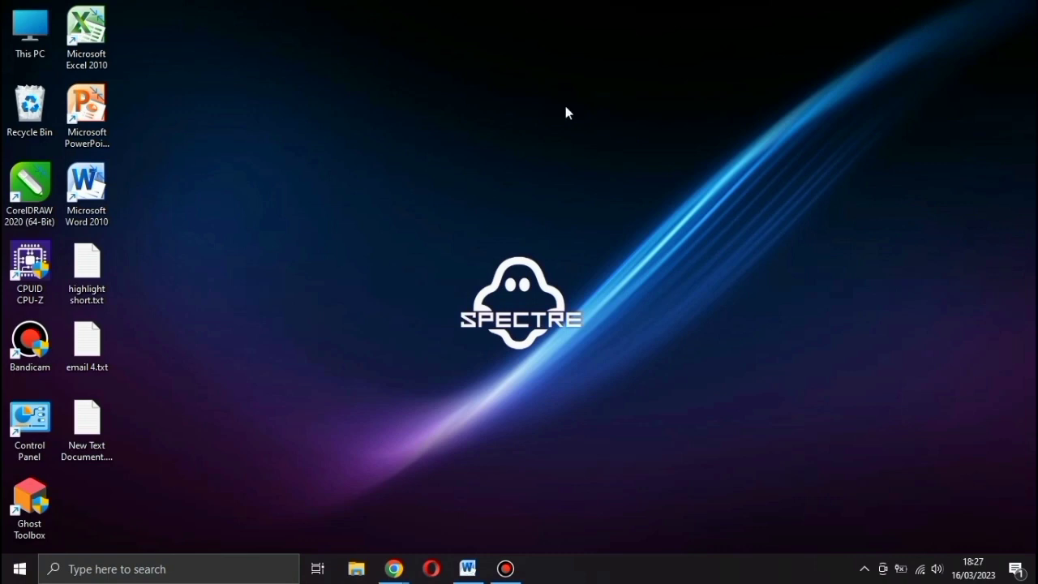
# - Create New Text Document (2).txt on the desktop, open it in Notepad, then return to Word
pyautogui.rightClick(566, 107)
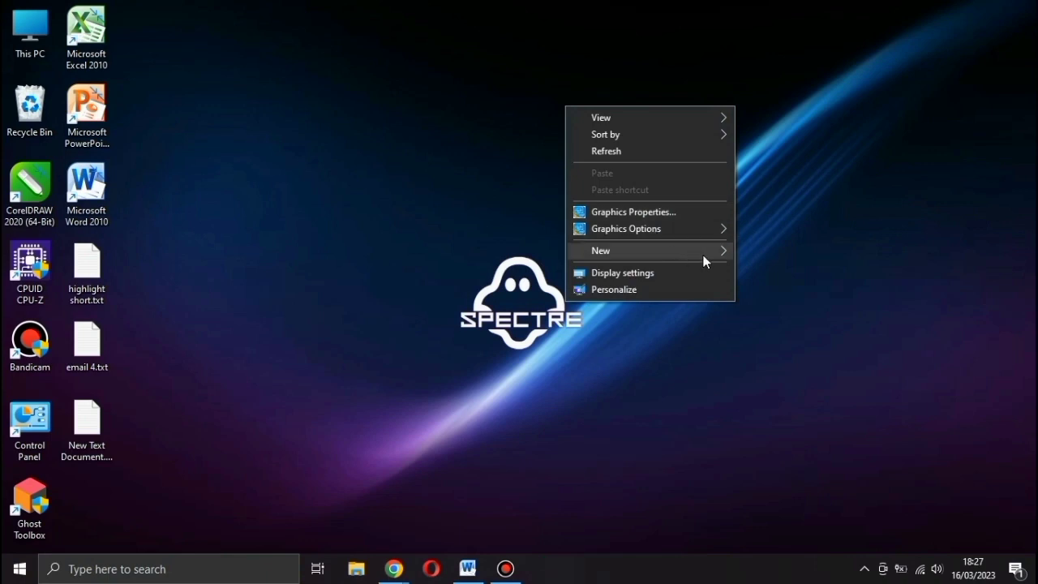
pyautogui.moveTo(649, 251)
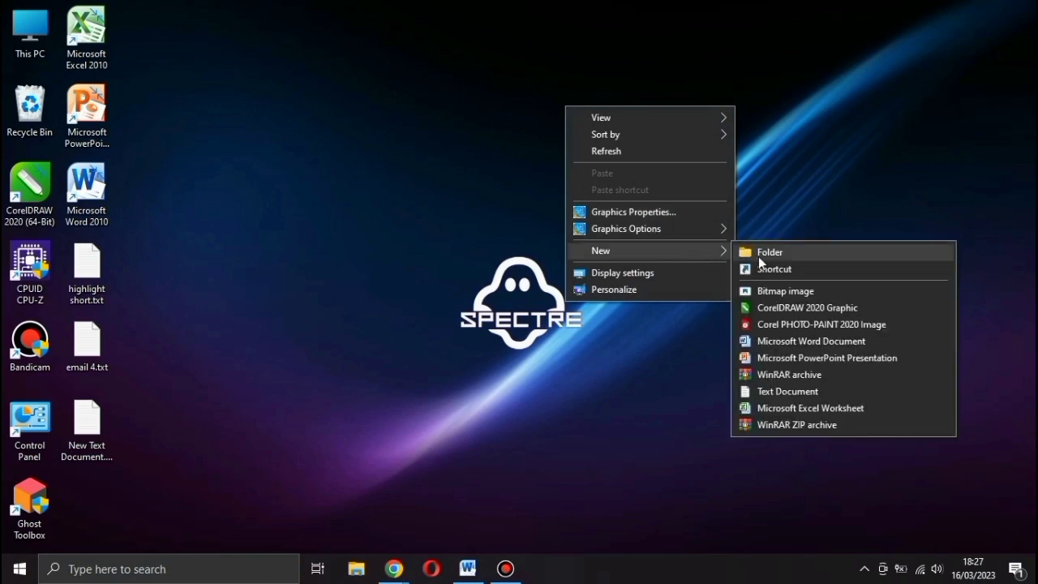
pyautogui.click(774, 393)
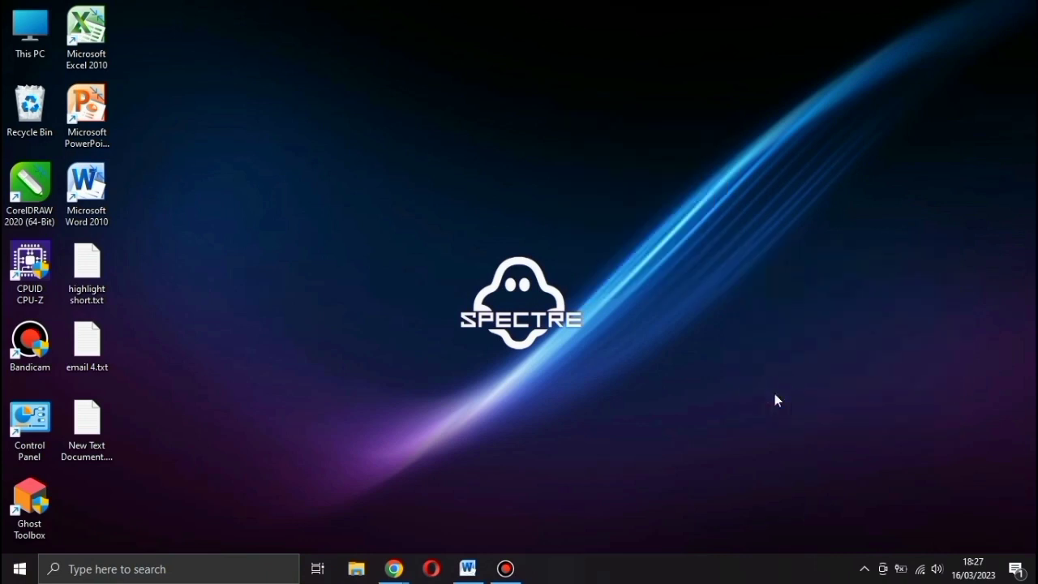
pyautogui.click(637, 295)
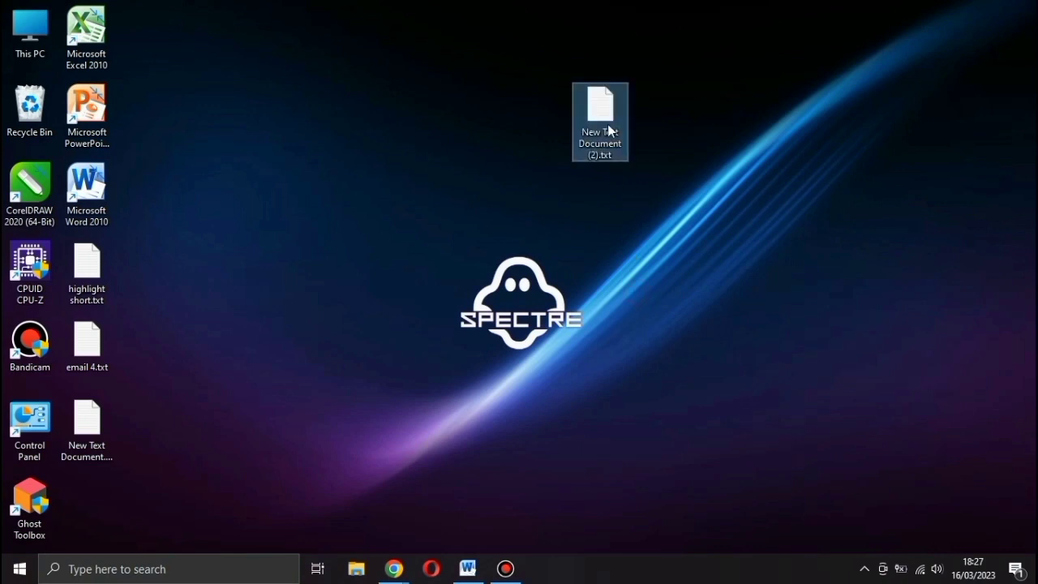
pyautogui.doubleClick(610, 130)
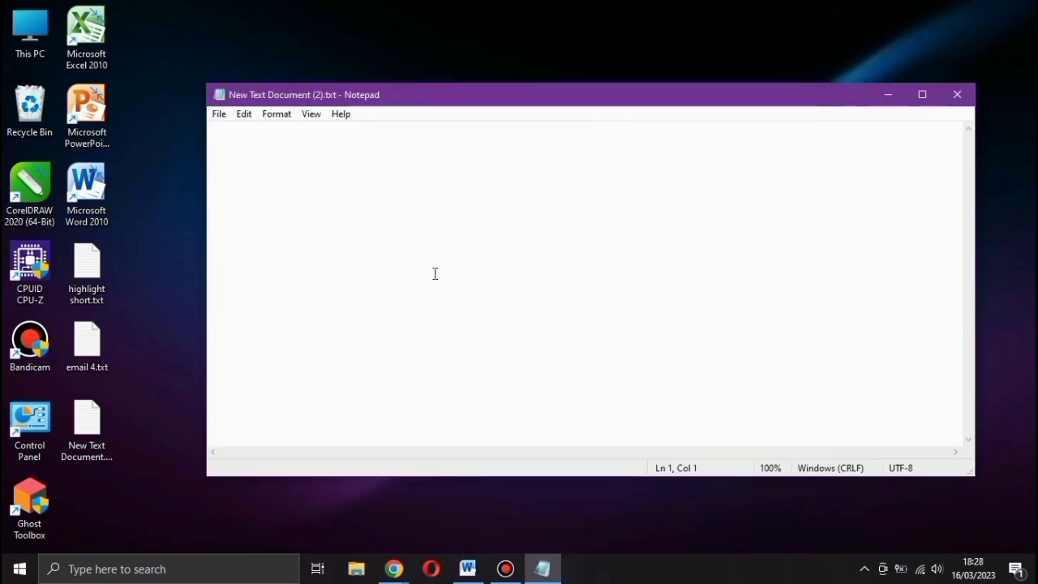
pyautogui.click(467, 569)
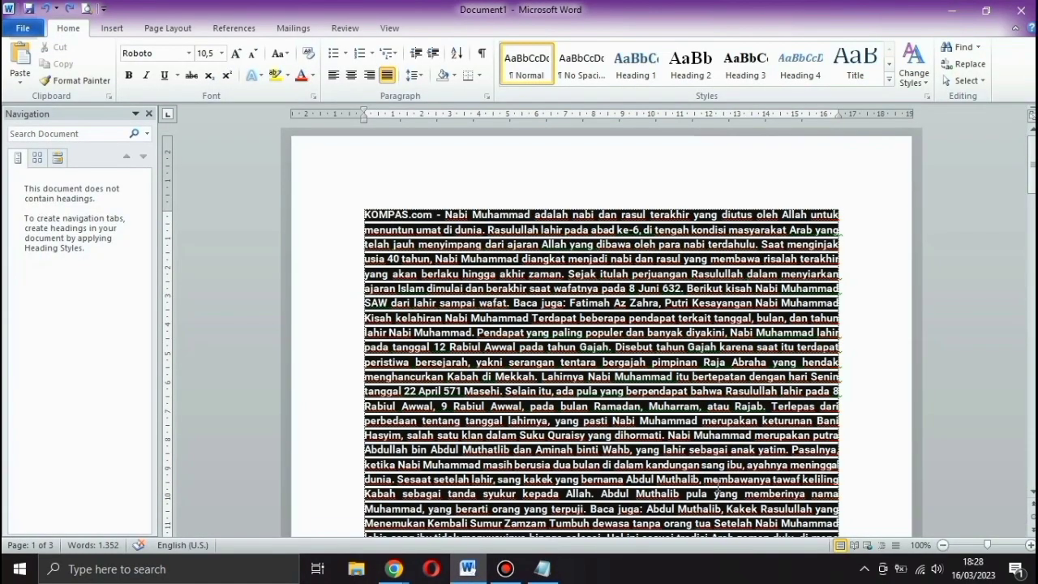
# - Select the whole formatted Kompas article in Word again
pyautogui.hotkey('ctrl', 'a')
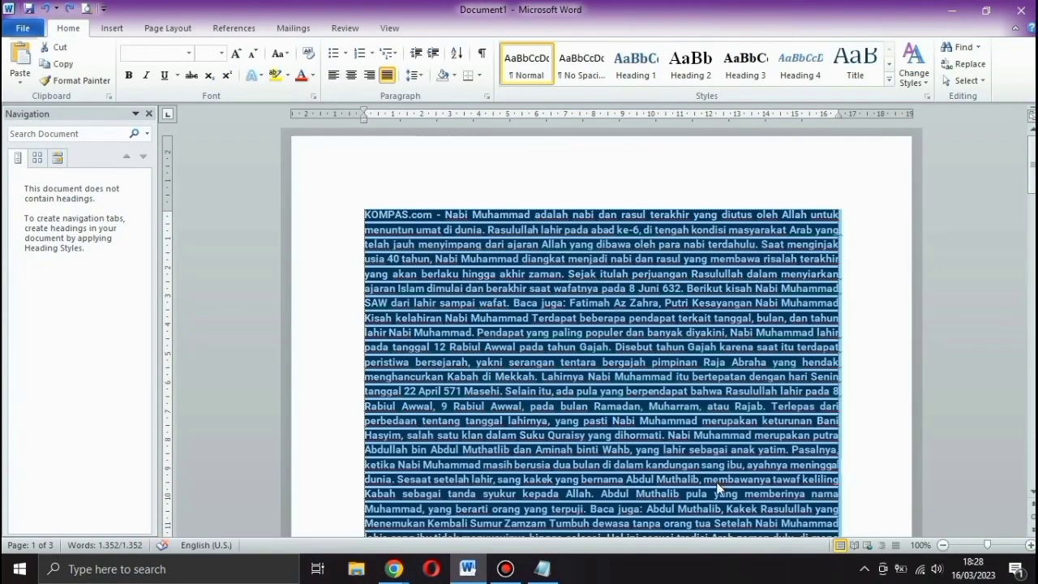
pyautogui.scroll(-8, 716, 486)
pyautogui.scroll(-7, 716, 497)
pyautogui.scroll(-7, 714, 501)
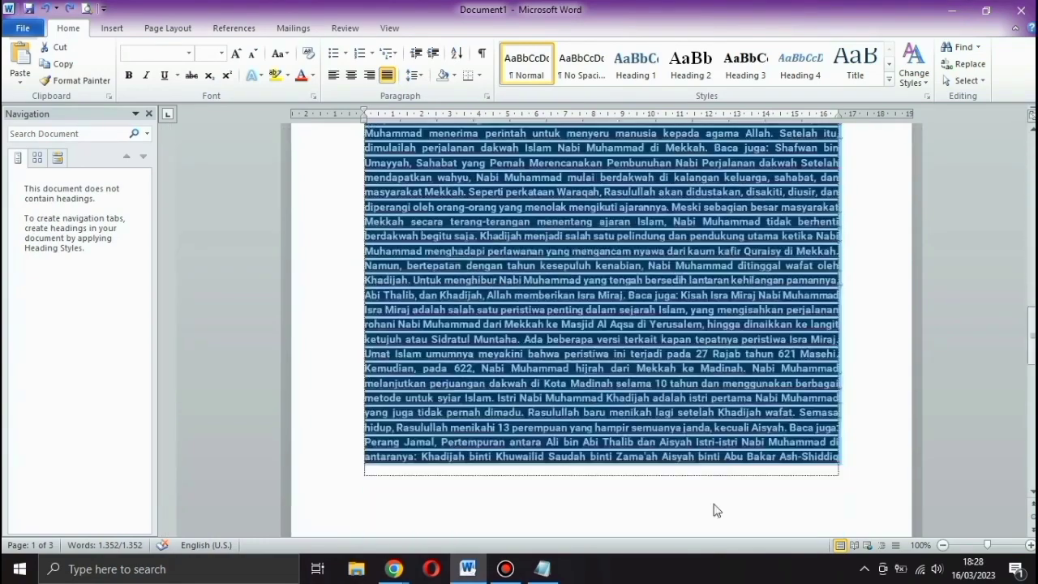
pyautogui.scroll(-7, 713, 502)
pyautogui.scroll(-5, 712, 503)
pyautogui.scroll(7, 713, 503)
pyautogui.scroll(5, 711, 501)
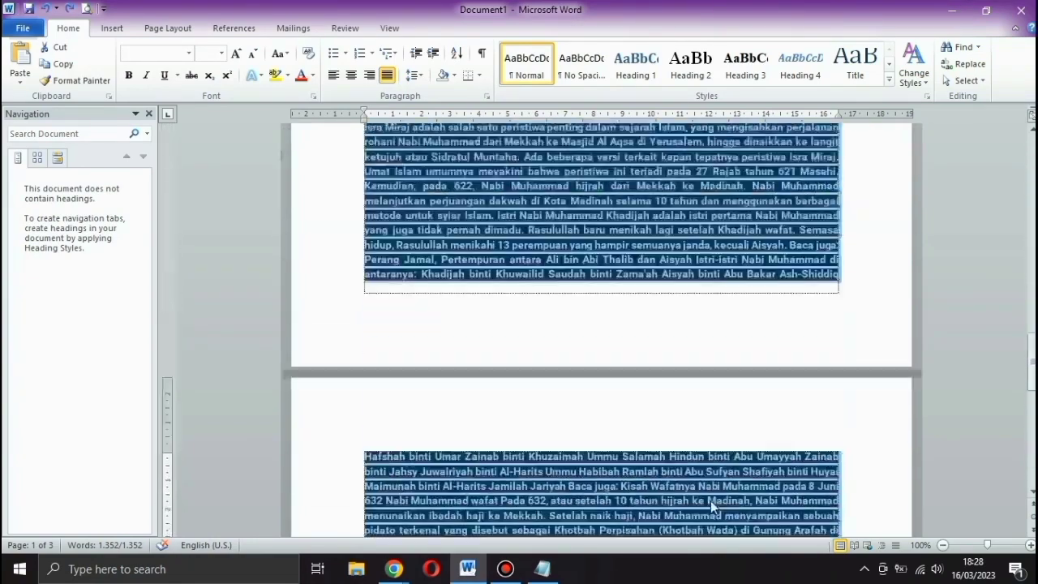
pyautogui.scroll(7, 711, 500)
pyautogui.scroll(7, 710, 501)
pyautogui.scroll(7, 708, 499)
pyautogui.scroll(5, 706, 498)
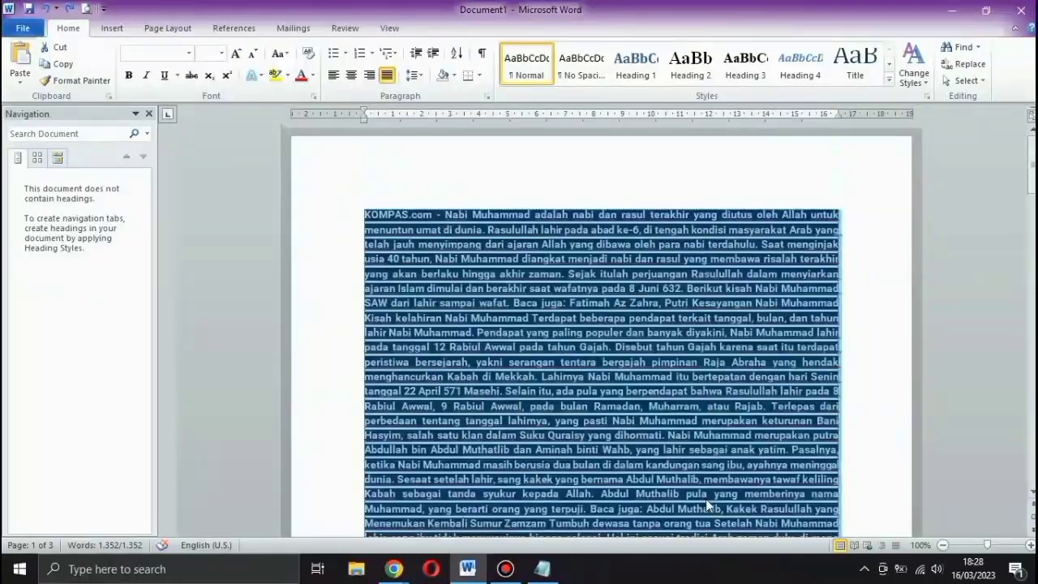
# - Paste the article as plain text into the empty Notepad document and select it all
pyautogui.click(543, 569)
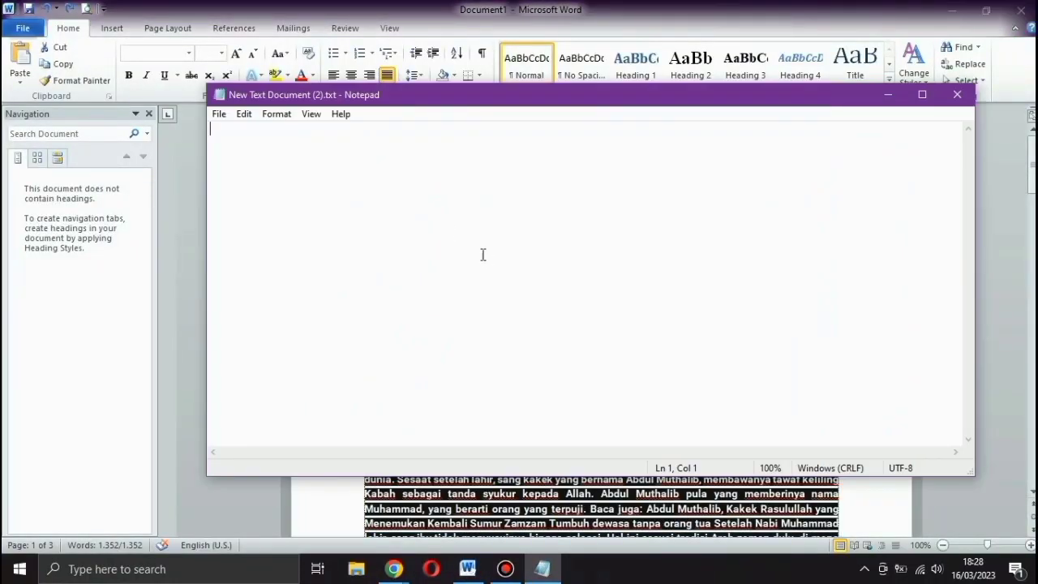
pyautogui.rightClick(231, 135)
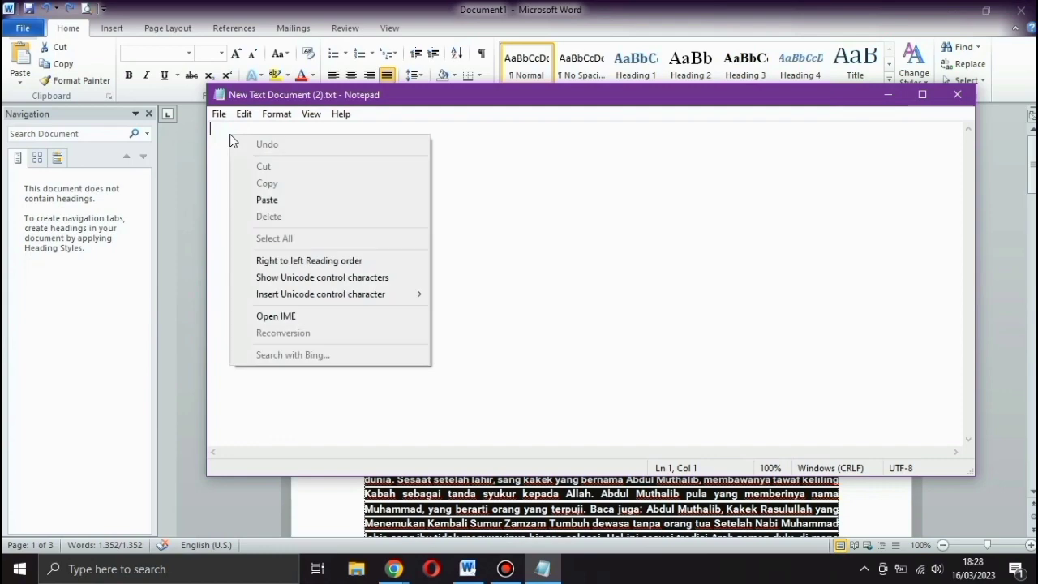
pyautogui.click(267, 200)
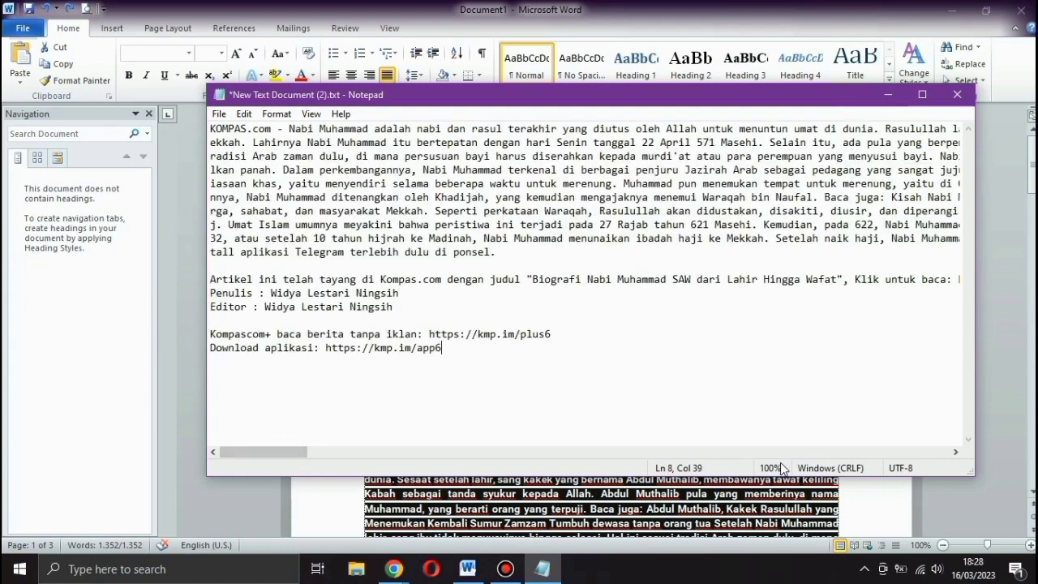
pyautogui.click(608, 336)
pyautogui.hotkey('ctrl', 'a')
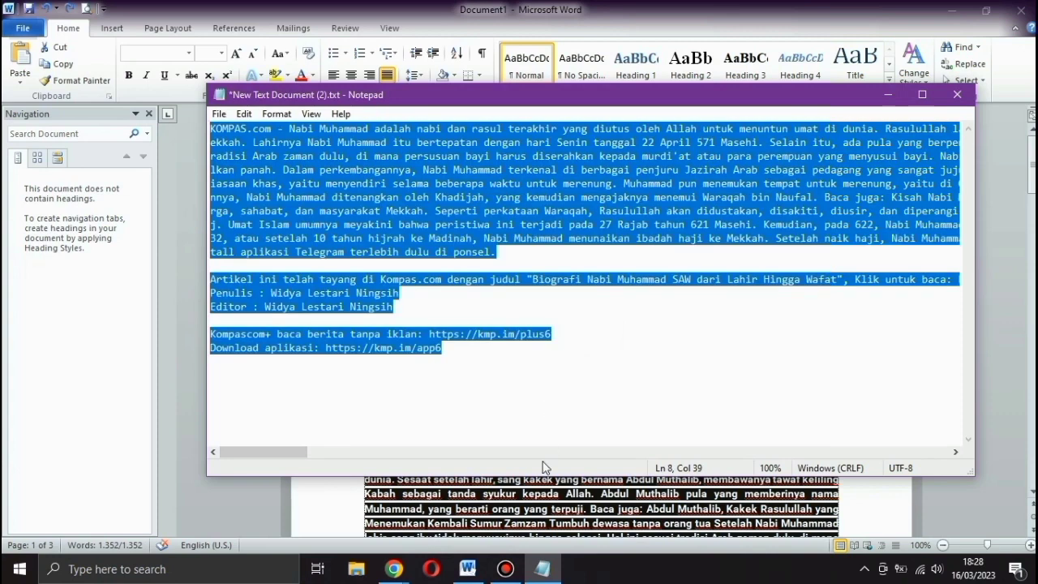
pyautogui.click(503, 517)
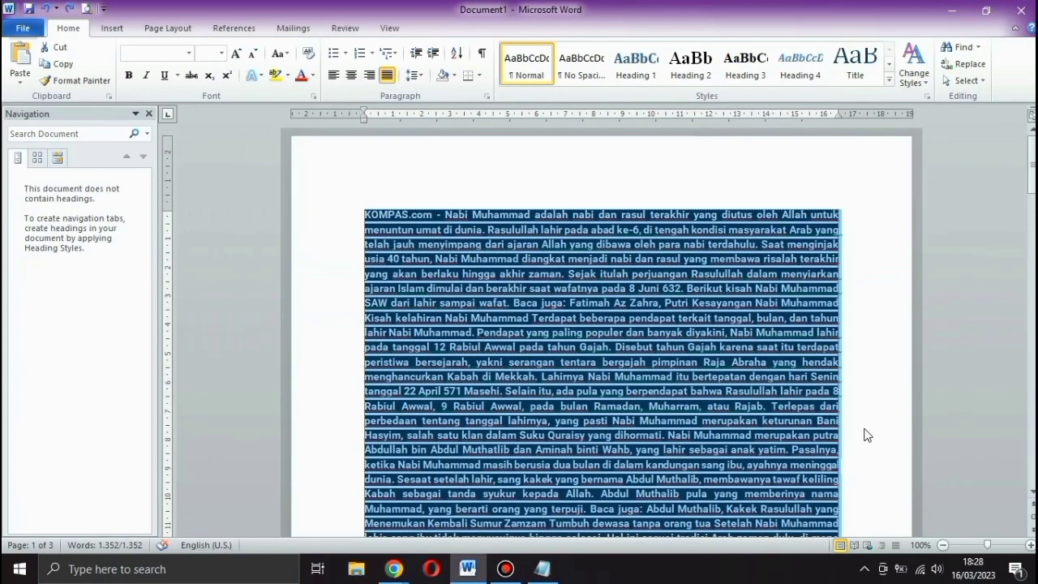
# - Replace Word's formatted article with the plain-text copy from Notepad, then minimize Word
pyautogui.press('Delete')
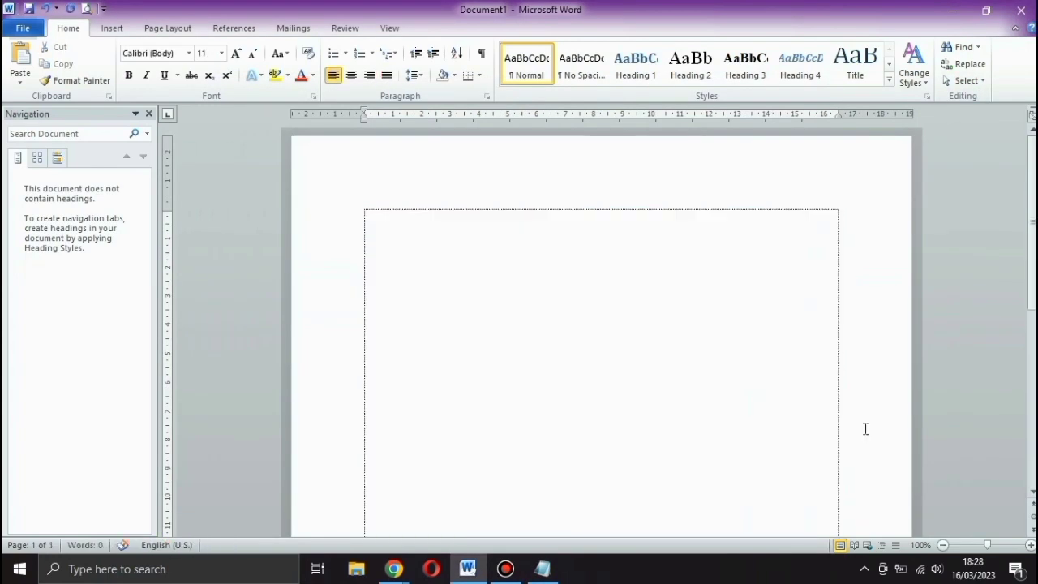
pyautogui.hotkey('ctrl', 'v')
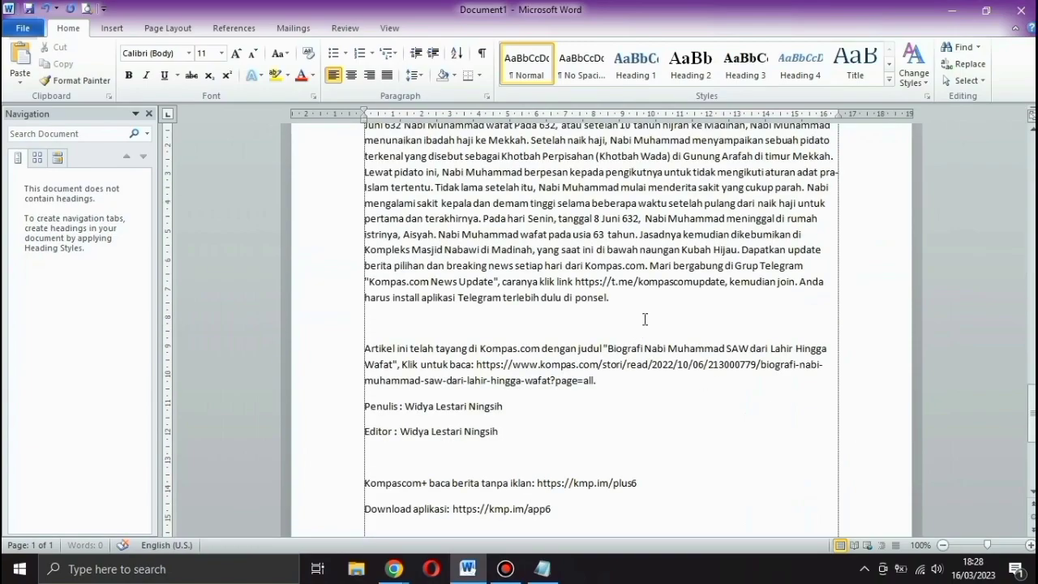
pyautogui.scroll(10, 645, 317)
pyautogui.scroll(10, 644, 317)
pyautogui.scroll(10, 645, 317)
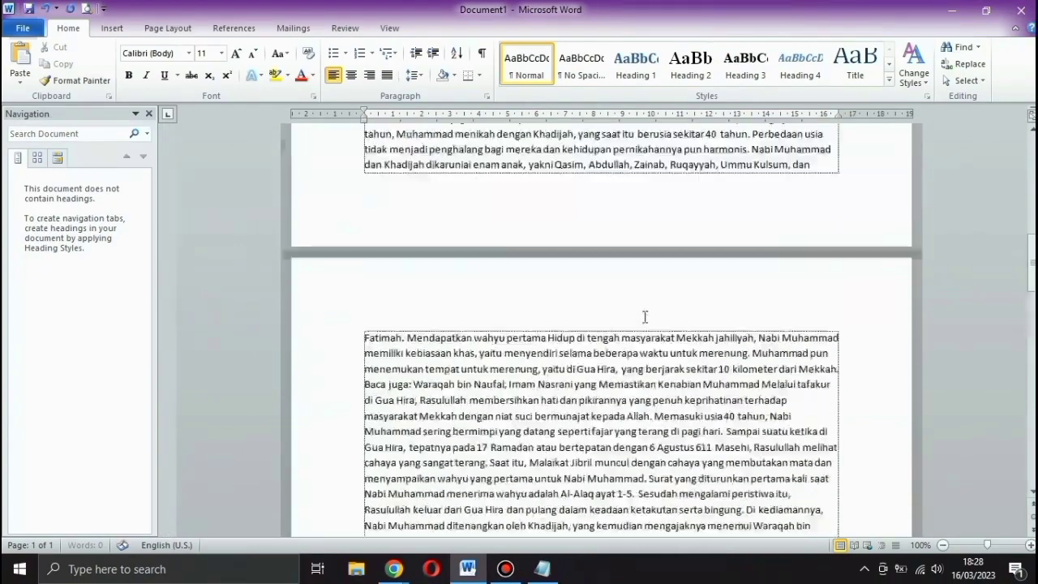
pyautogui.scroll(5, 644, 317)
pyautogui.scroll(7, 645, 317)
pyautogui.scroll(5, 644, 317)
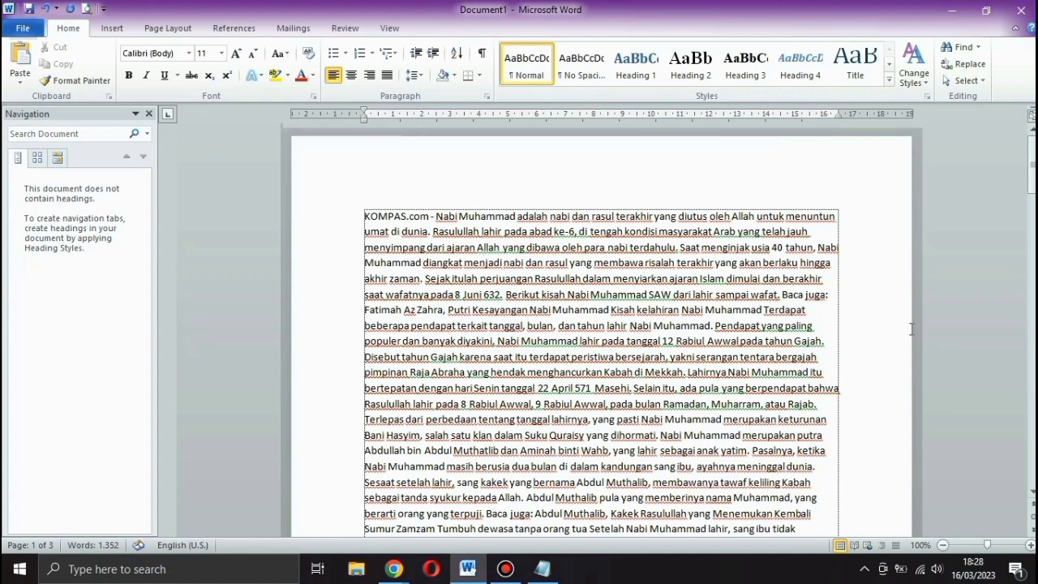
pyautogui.click(951, 9)
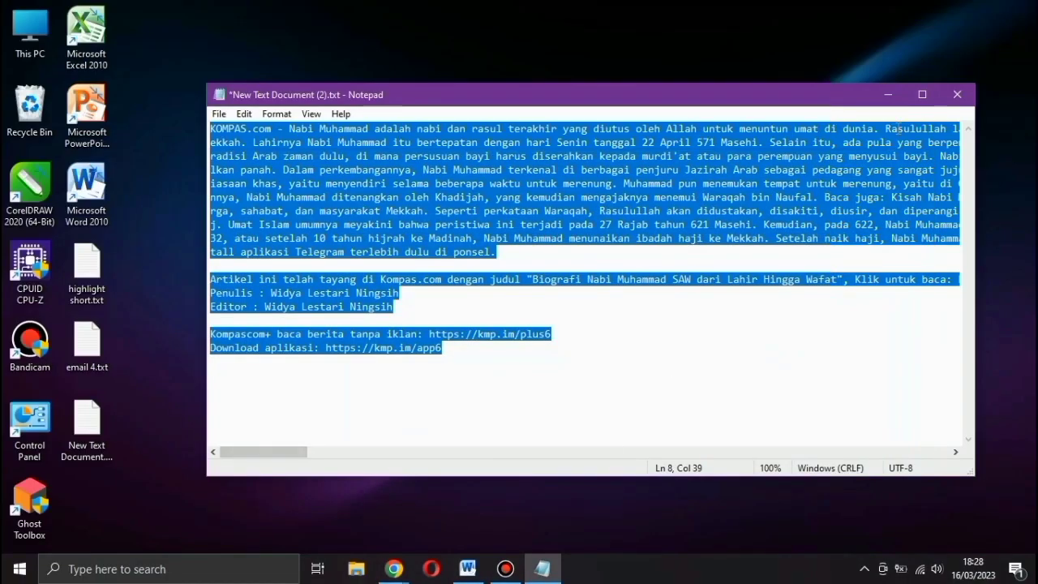
# - Minimize Notepad and bring Word's Document1 back to the front
pyautogui.click(889, 95)
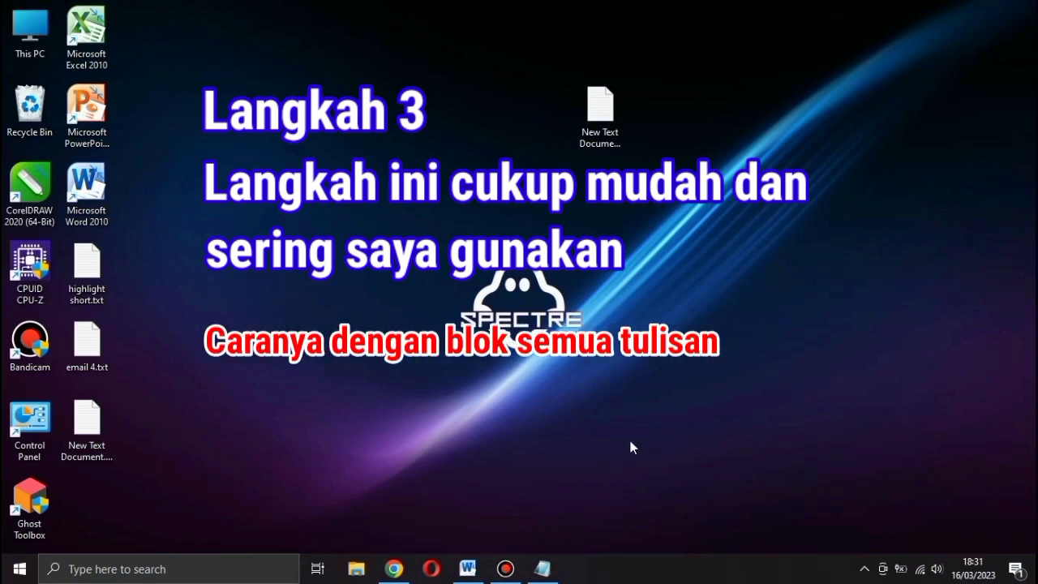
pyautogui.click(469, 571)
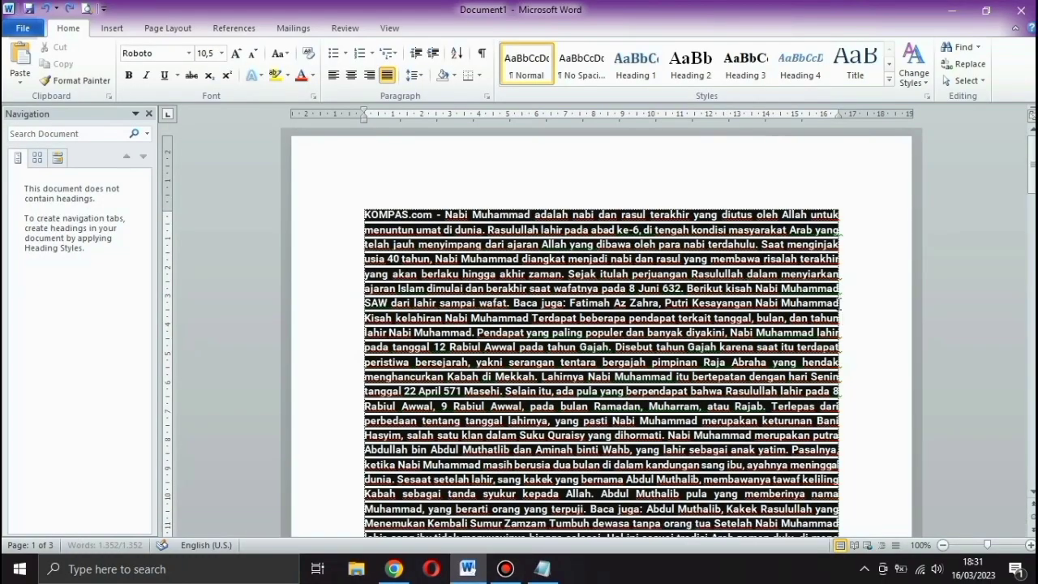
# - Select the entire Kompas article and clear its formatting to plain Calibri 11
pyautogui.click(883, 305)
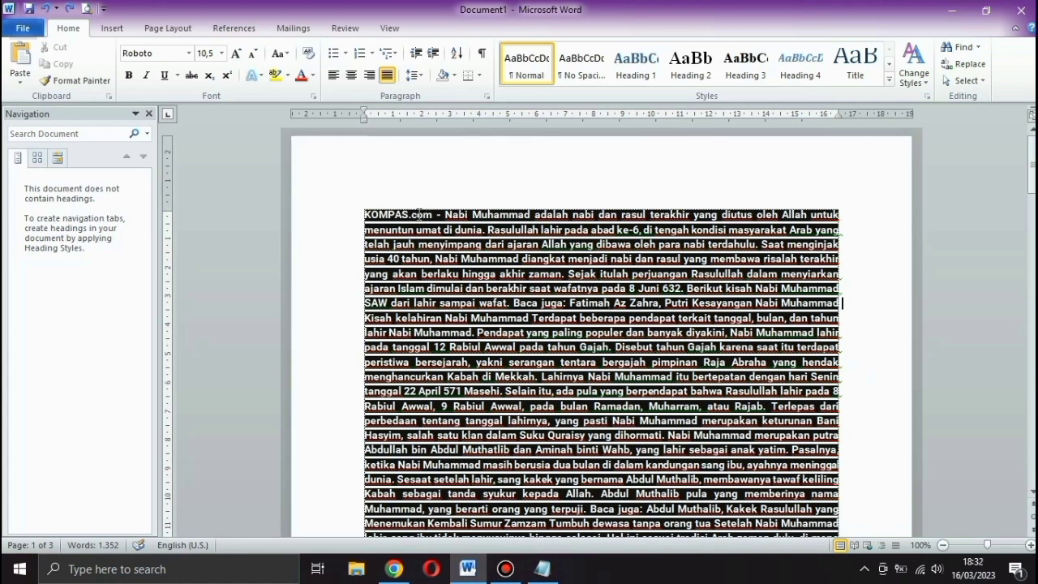
pyautogui.hotkey('ctrl', 'a')
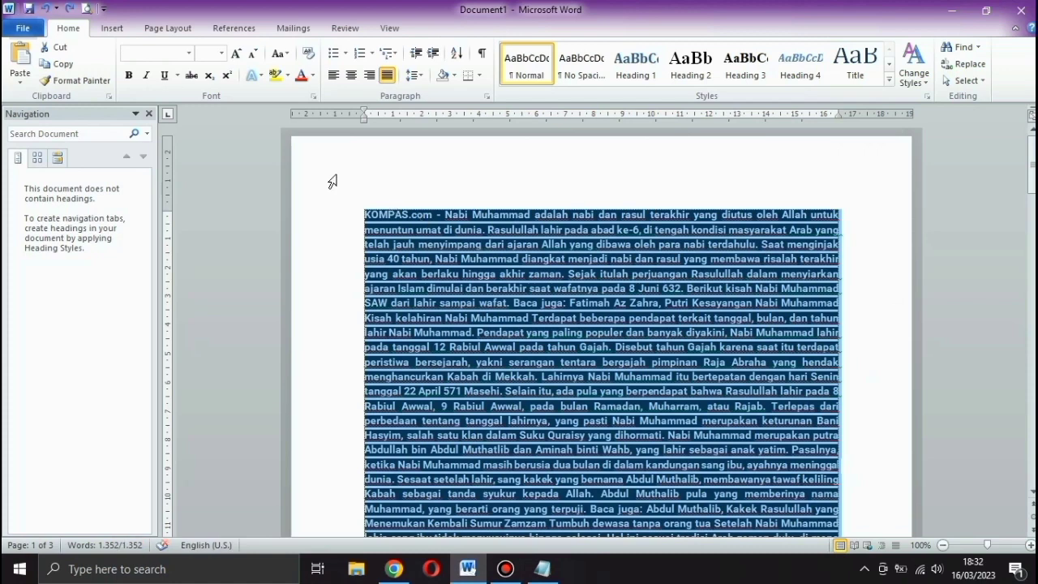
pyautogui.click(308, 53)
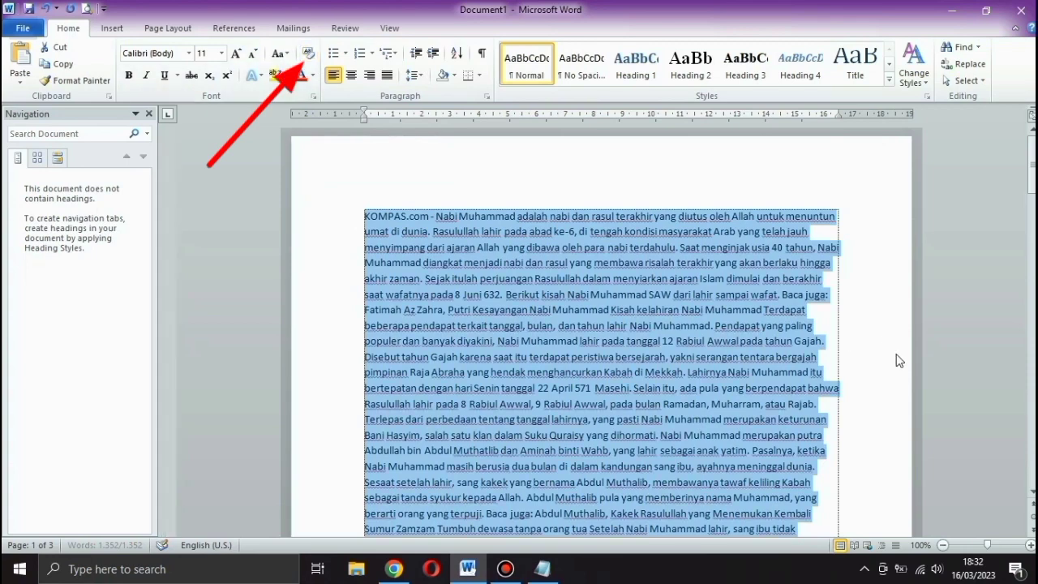
pyautogui.scroll(-4, 898, 360)
pyautogui.scroll(-6, 898, 360)
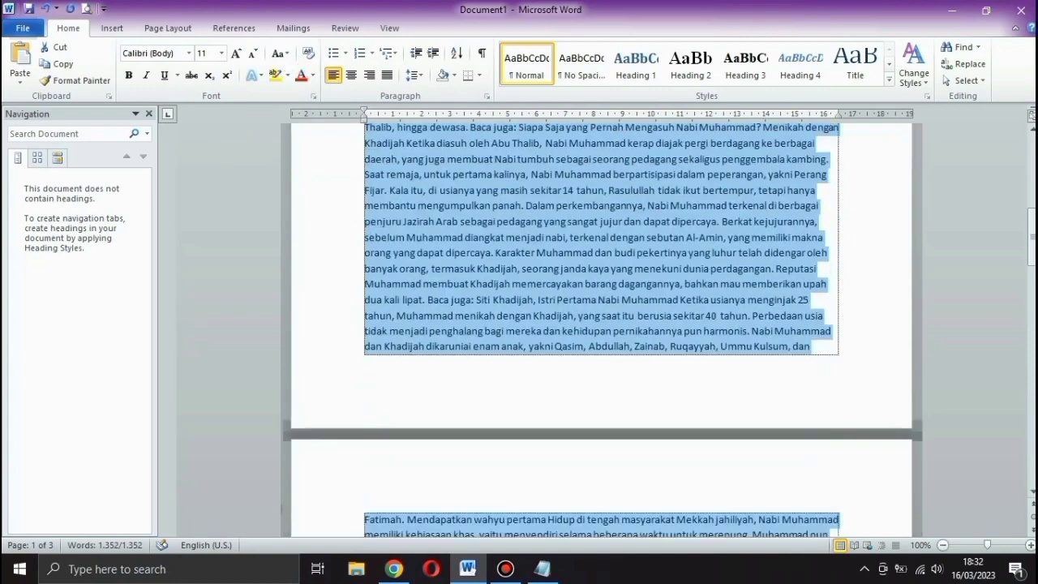
pyautogui.moveTo(1032, 235)
pyautogui.mouseDown()
pyautogui.moveTo(1032, 353)
pyautogui.moveTo(987, 136)
pyautogui.mouseUp()
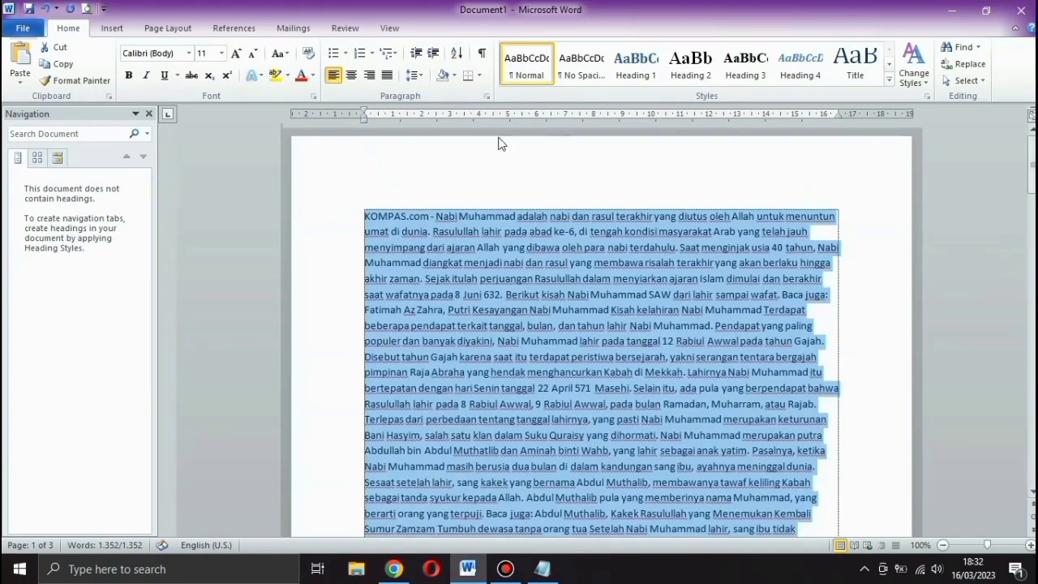
pyautogui.moveTo(986, 134); pyautogui.dragTo(375, 137)
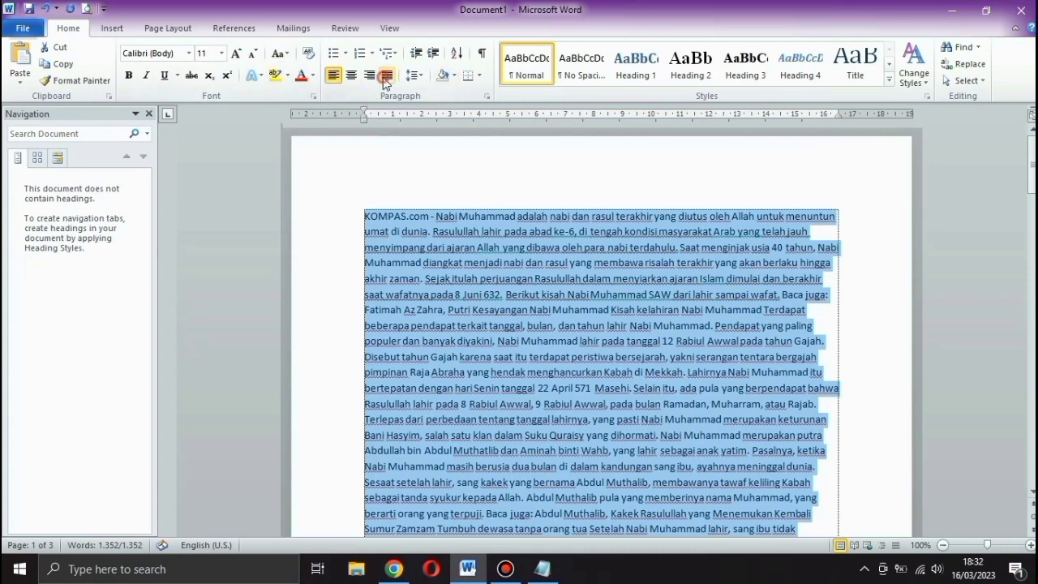
pyautogui.hotkey('ctrl', 'j')
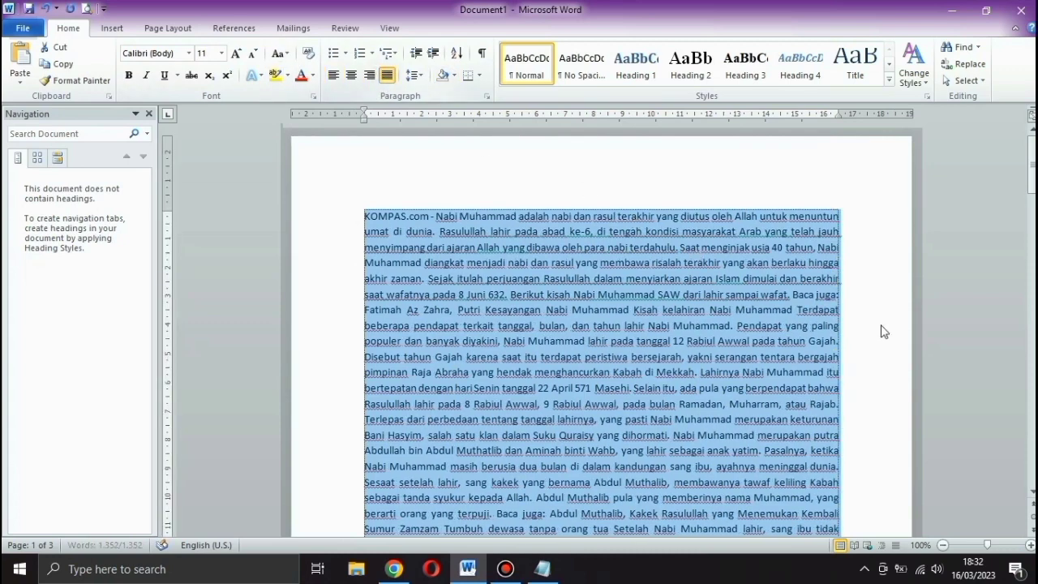
pyautogui.click(887, 329)
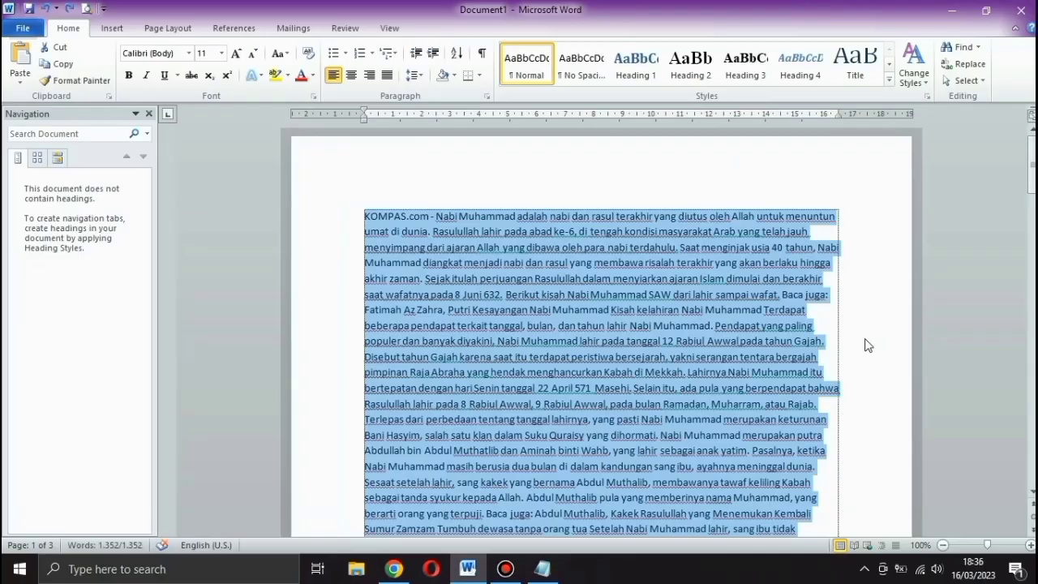
pyautogui.click(864, 340)
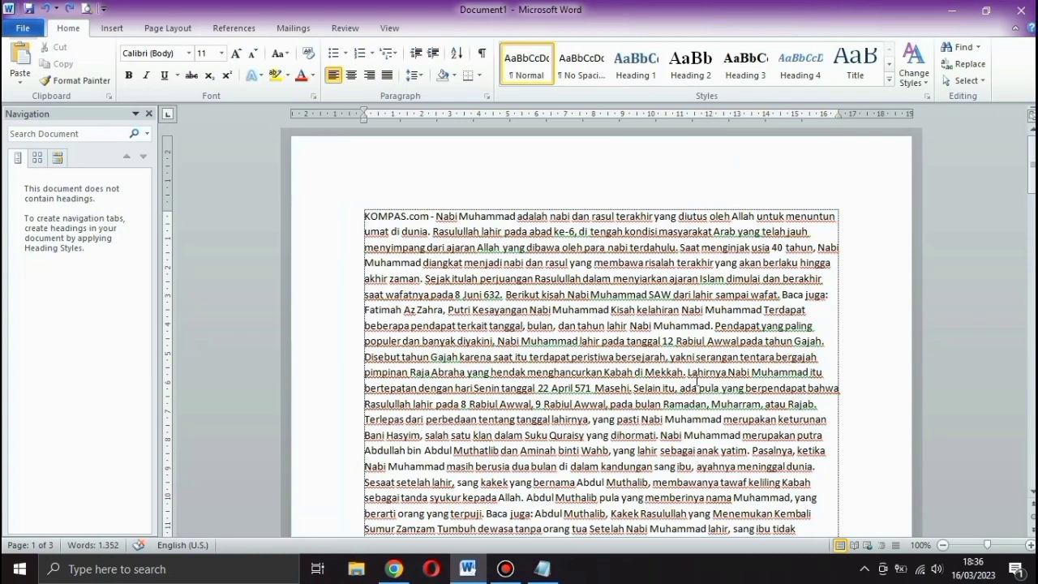
# - Start a new paragraph at the sentence beginning 'Lahirnya'
pyautogui.click(688, 372)
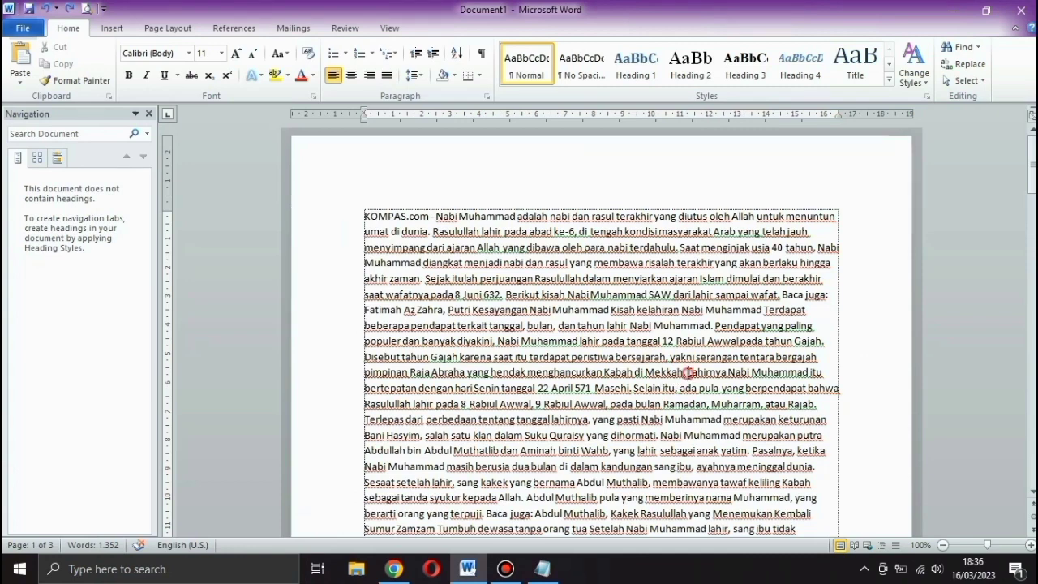
pyautogui.press('Return')
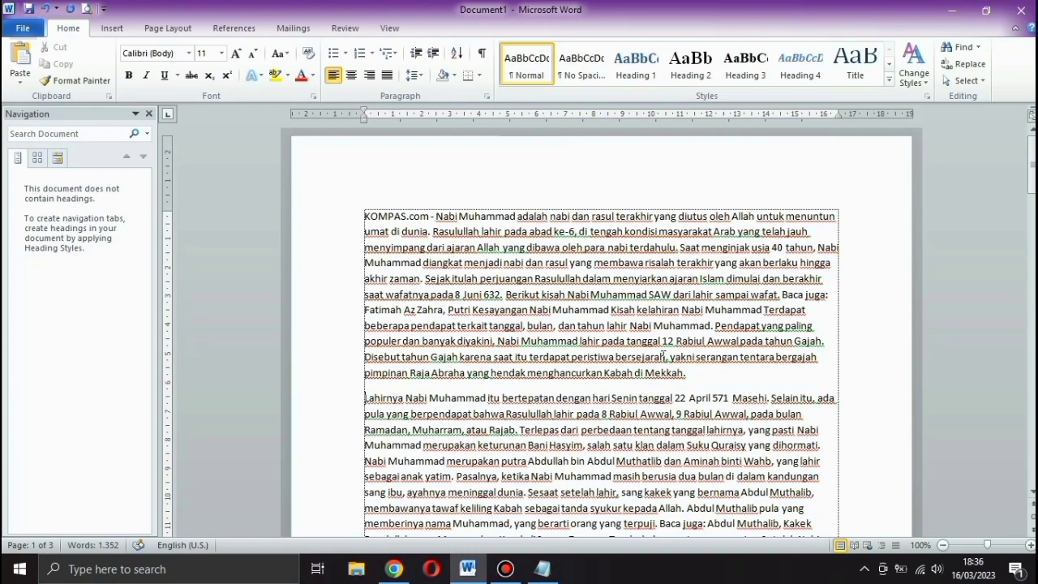
pyautogui.scroll(-1, 666, 361)
pyautogui.scroll(-2, 663, 356)
pyautogui.scroll(-2, 663, 357)
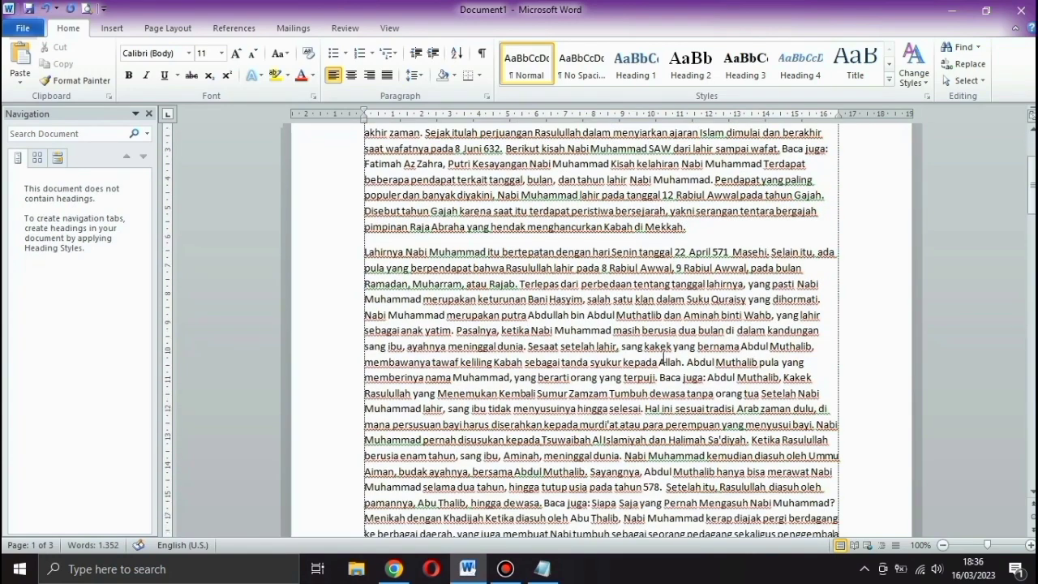
pyautogui.scroll(-2, 663, 357)
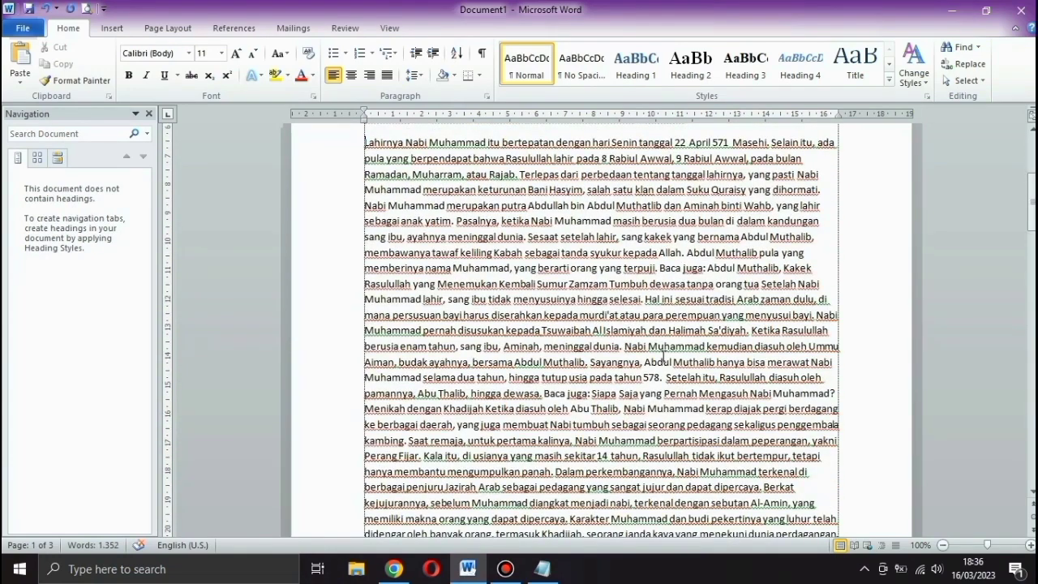
pyautogui.scroll(3, 663, 357)
pyautogui.scroll(1, 663, 357)
pyautogui.scroll(3, 663, 356)
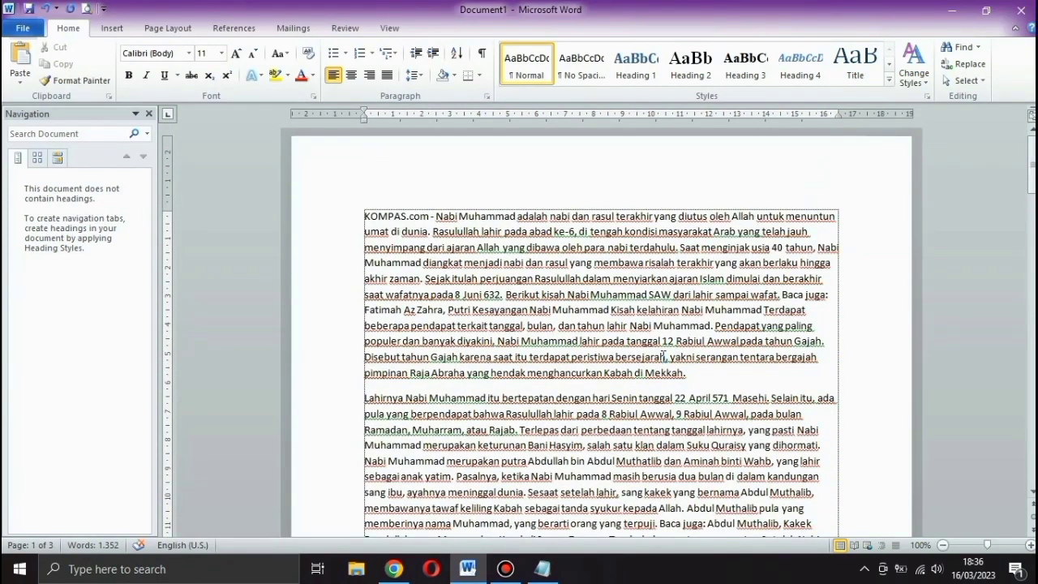
# - Justify the whole article to both margins
pyautogui.hotkey('ctrl', 'a')
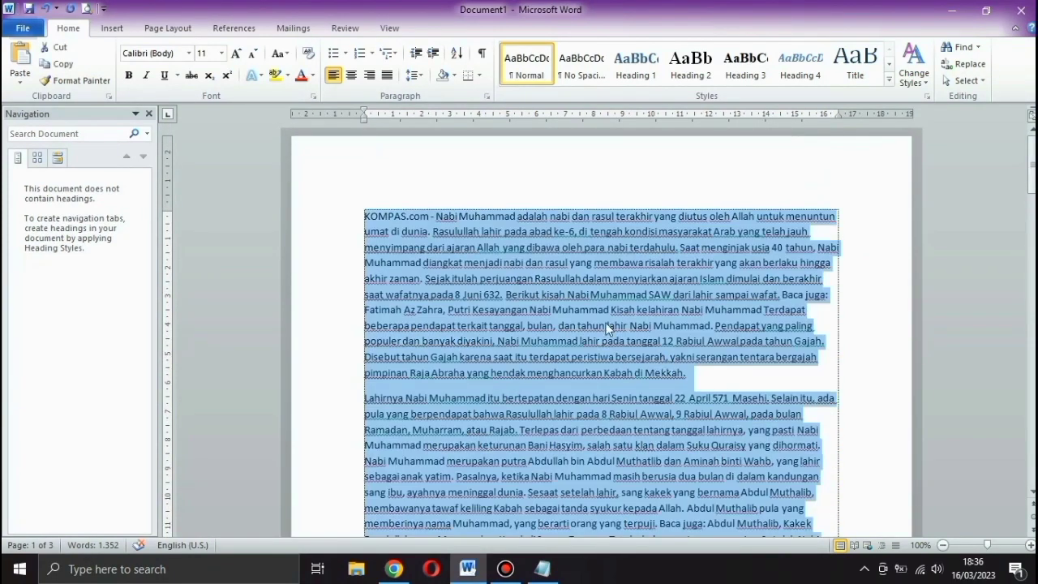
pyautogui.click(390, 74)
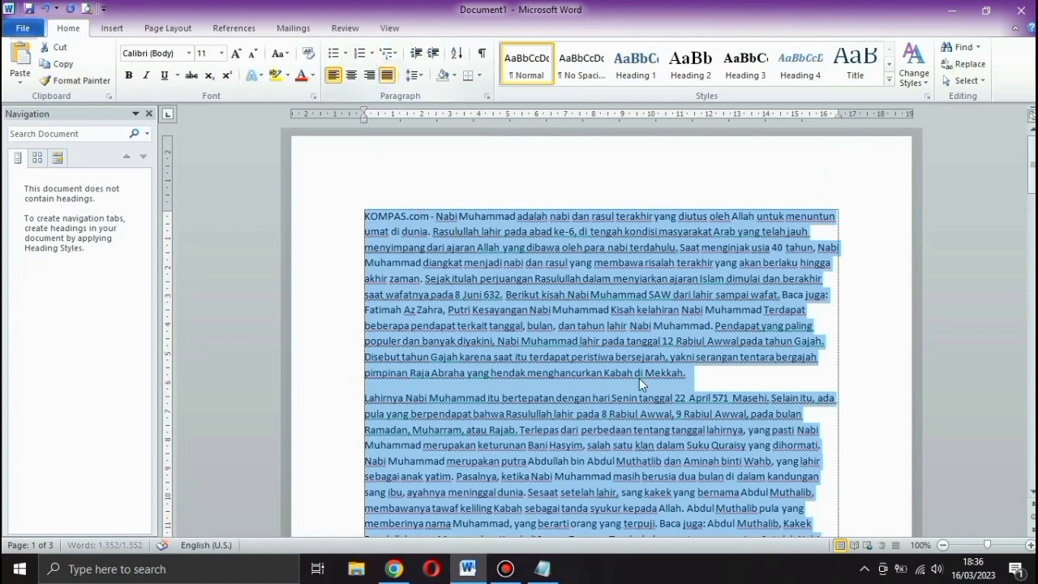
pyautogui.scroll(-3, 639, 378)
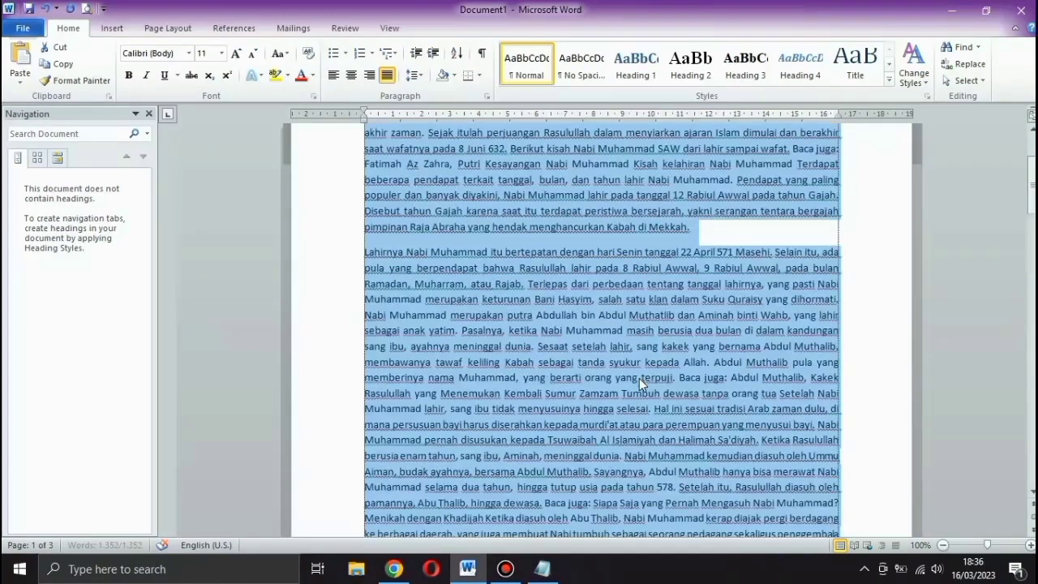
pyautogui.click(639, 378)
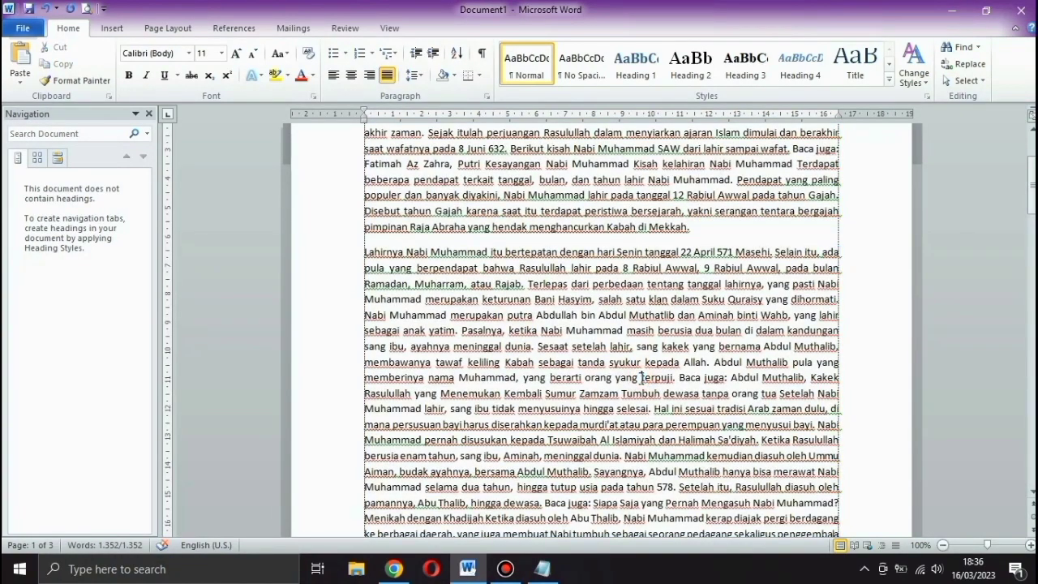
# - Start a new paragraph at 'Baca juga'
pyautogui.scroll(-1, 640, 378)
pyautogui.scroll(-3, 641, 378)
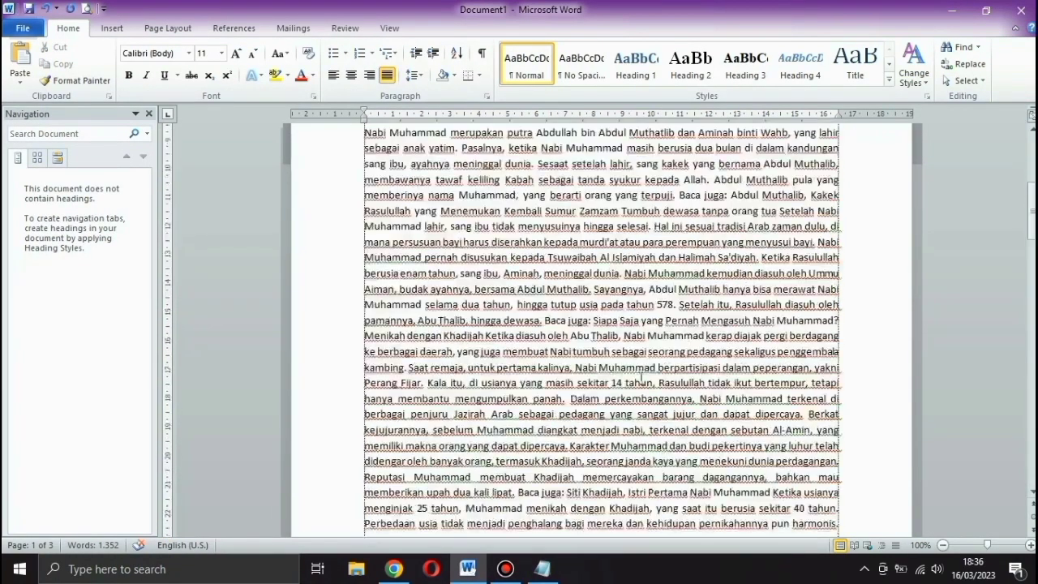
pyautogui.click(679, 196)
pyautogui.press('Return')
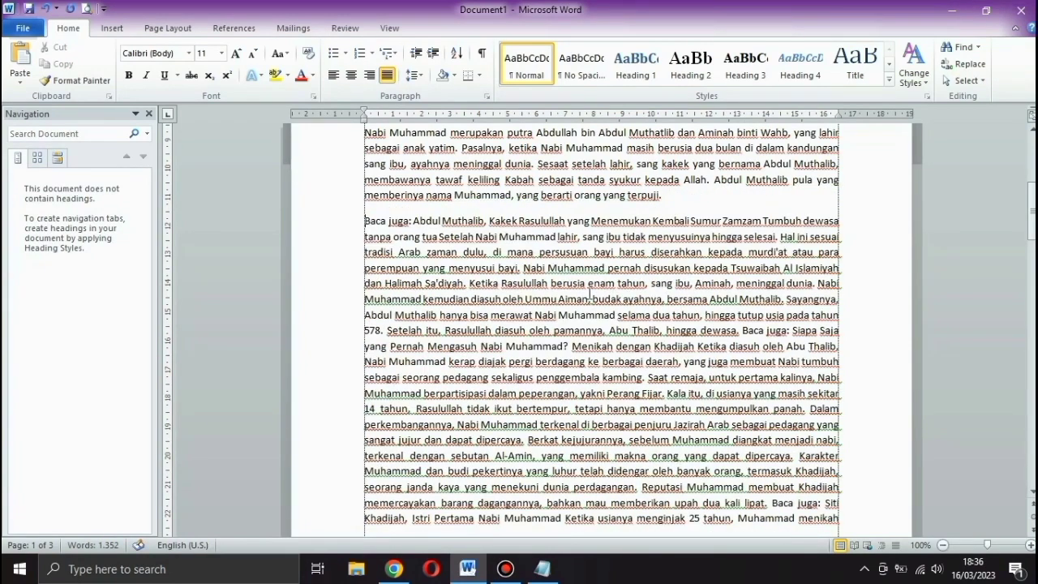